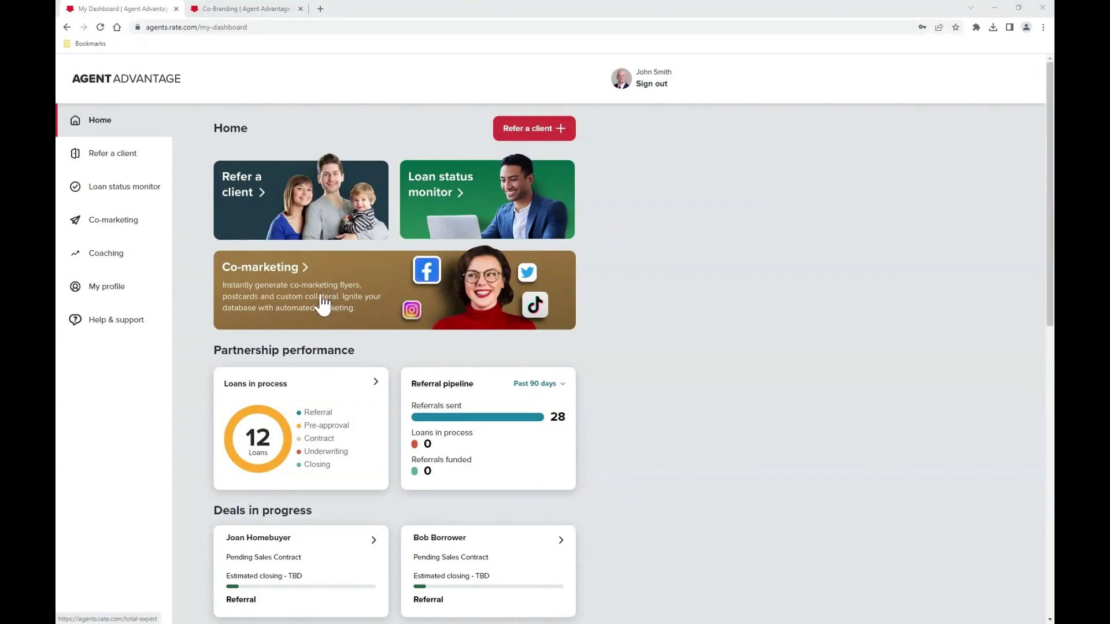
# - Open the Co-marketing card on the Home dashboard
pyautogui.click(128, 225)
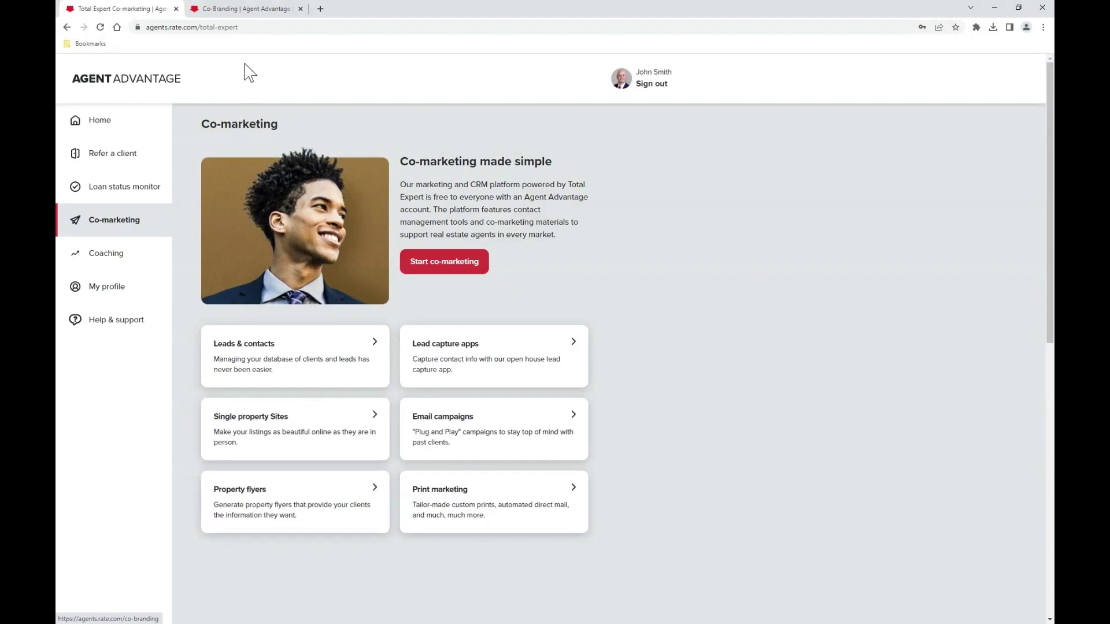
# - Switch to the Co-Branding template gallery and look through its template tags
pyautogui.click(253, 11)
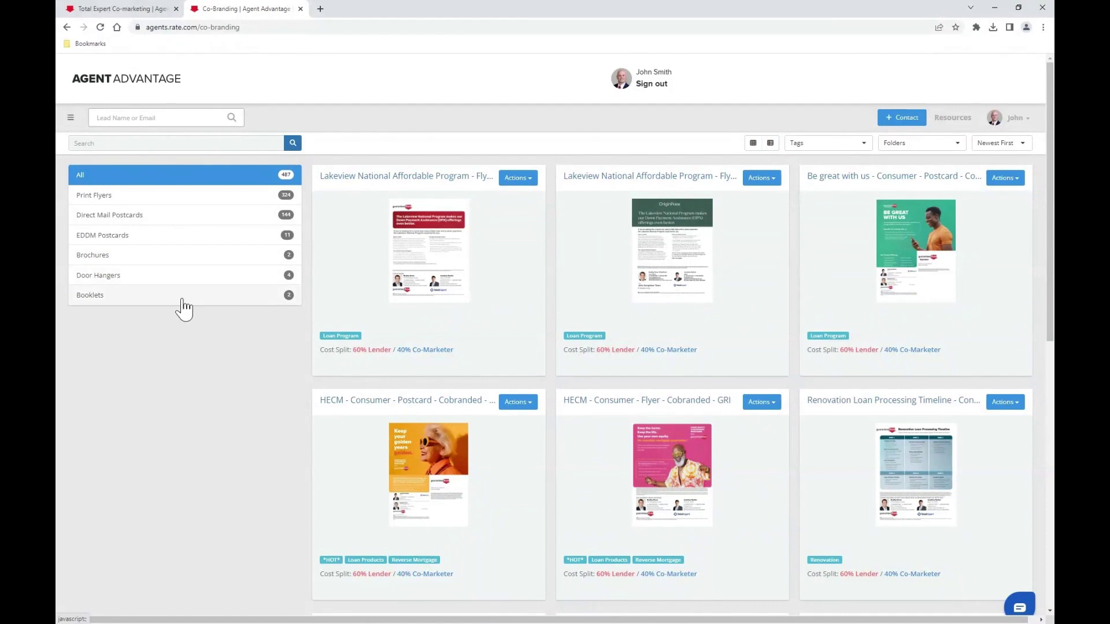
pyautogui.click(859, 144)
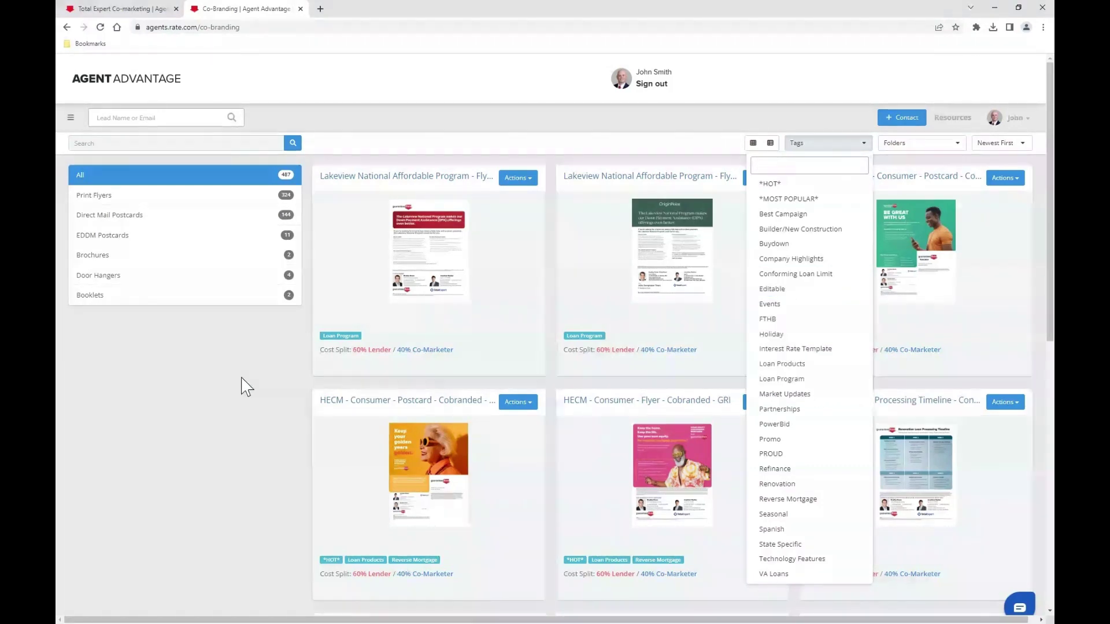
# - Close the tag list and fill the template search with the saved 'property flyer' term
pyautogui.click(222, 363)
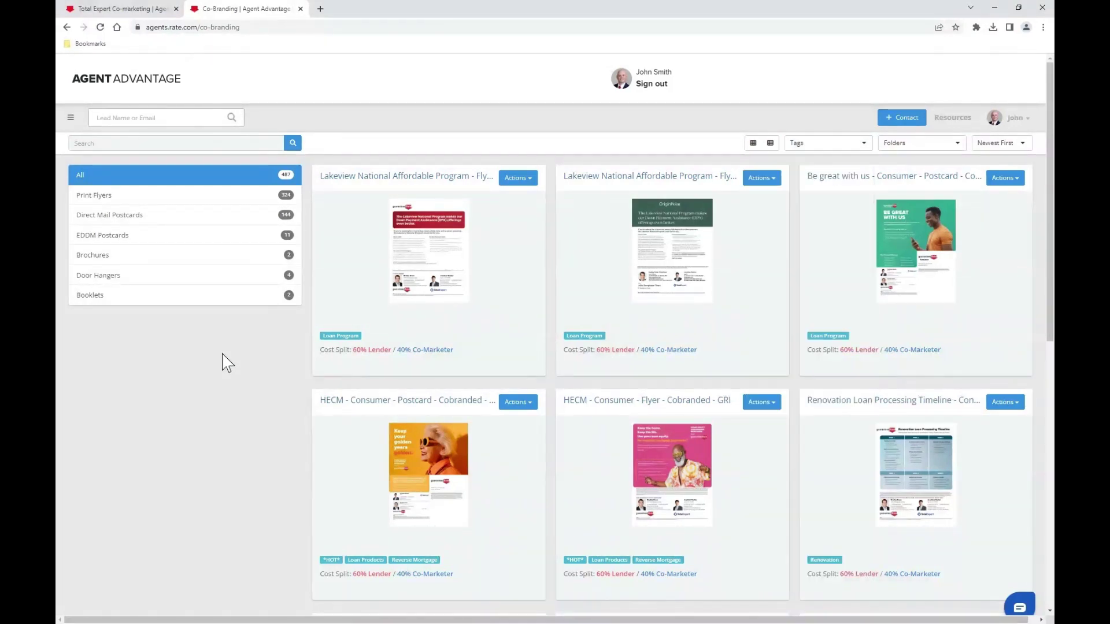
pyautogui.click(192, 146)
pyautogui.click(167, 164)
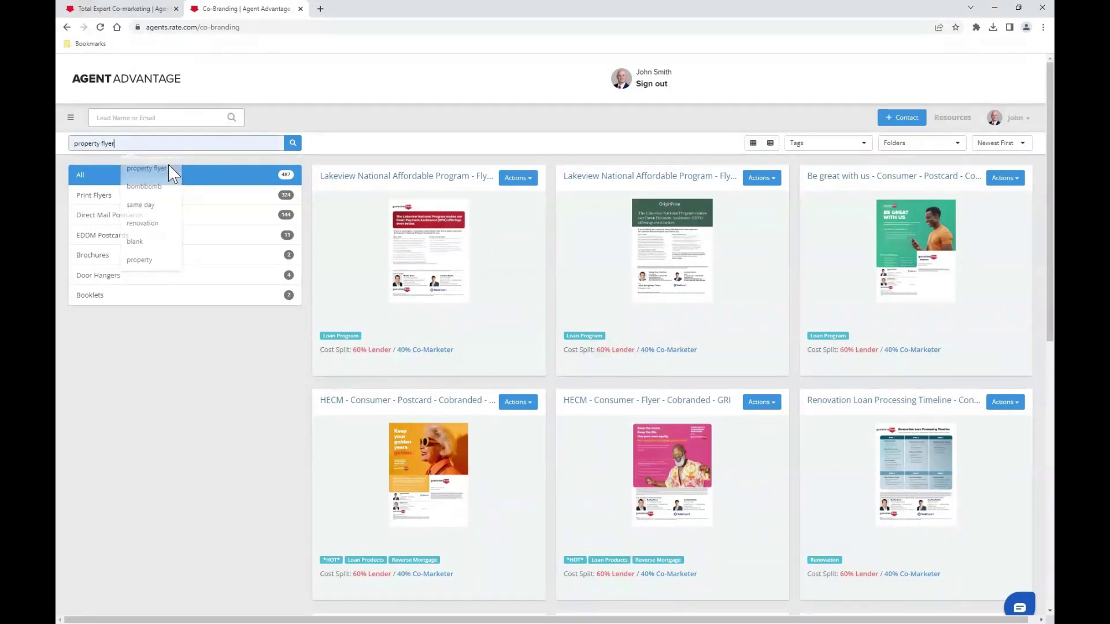
# - Search templates for 'property flyer' and go to the second page of results
pyautogui.click(293, 145)
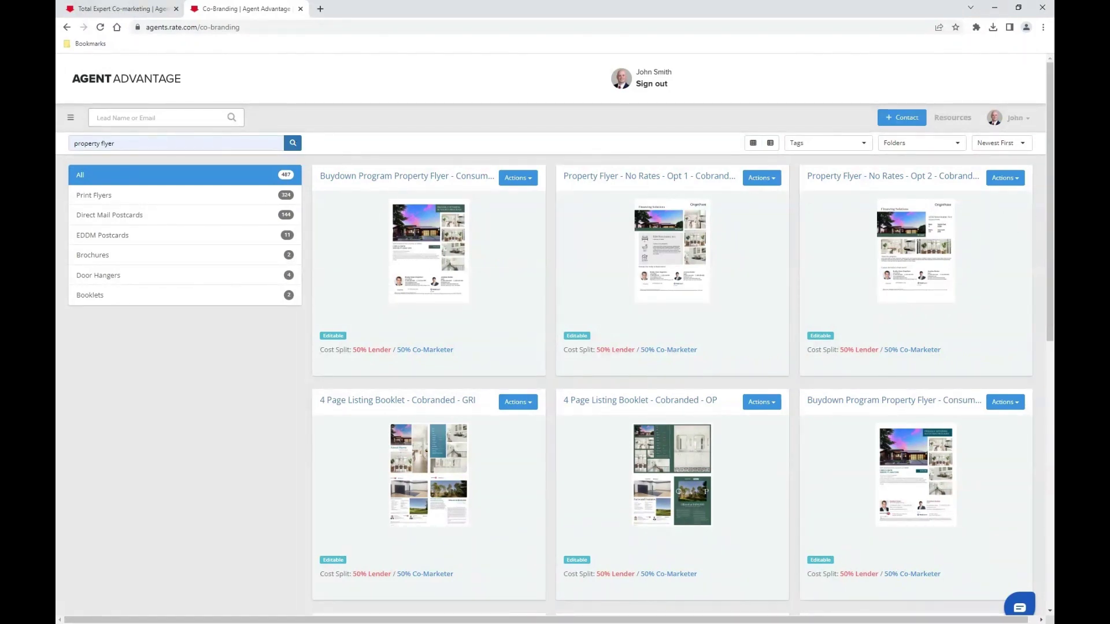
pyautogui.scroll(-15, 802, 256)
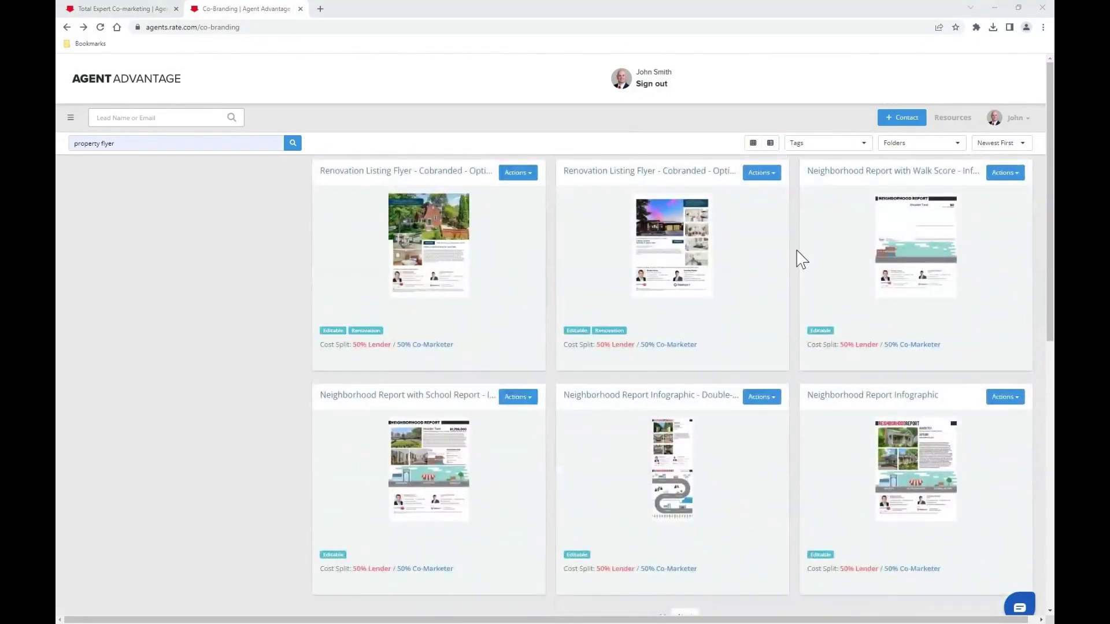
pyautogui.scroll(-3, 768, 372)
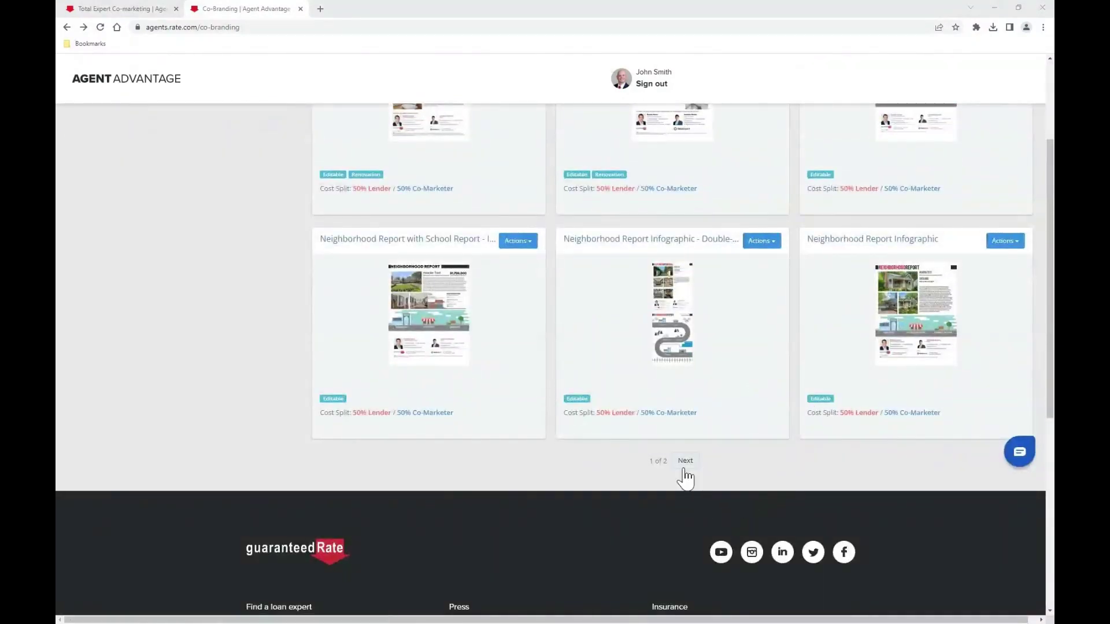
pyautogui.click(687, 462)
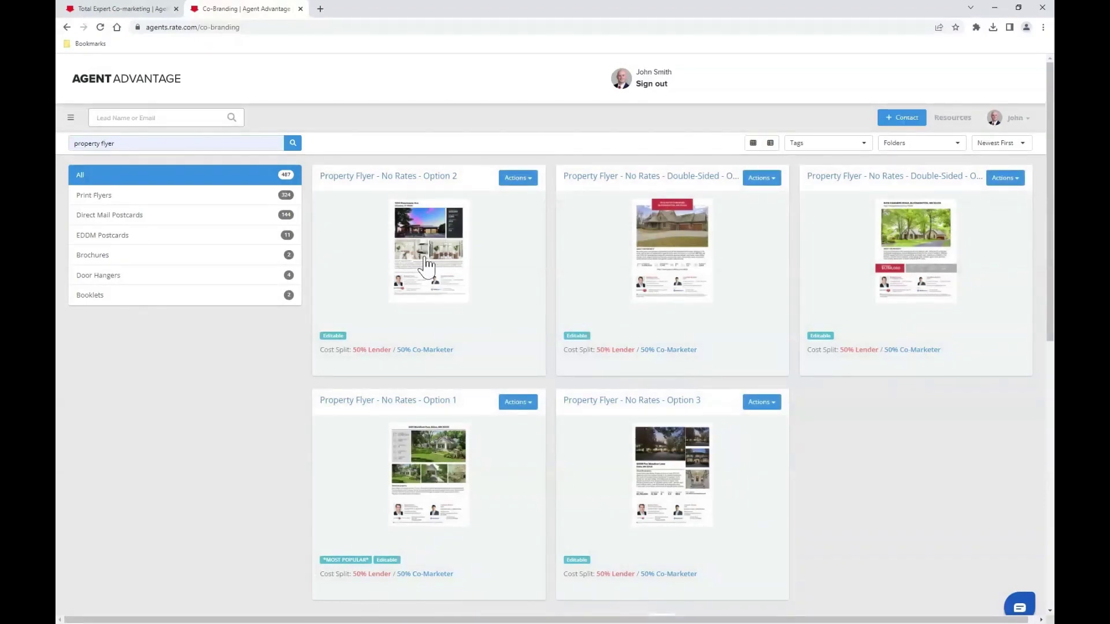
# - Preview Property Flyer - No Rates - Option 2, then select it as the flyer template
pyautogui.click(426, 241)
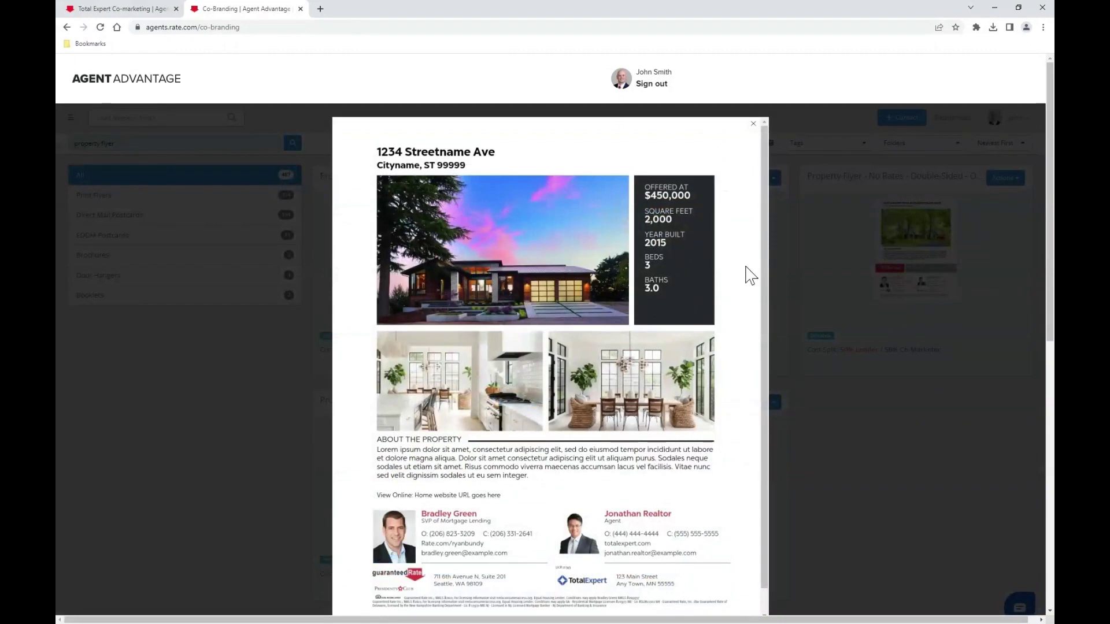
pyautogui.click(753, 125)
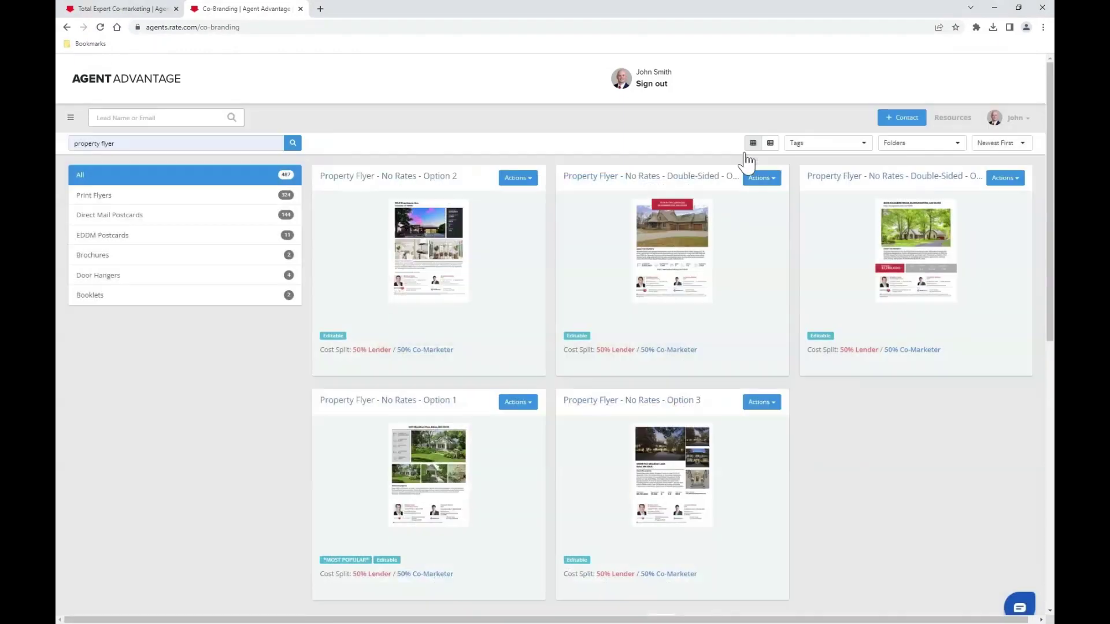
pyautogui.click(527, 184)
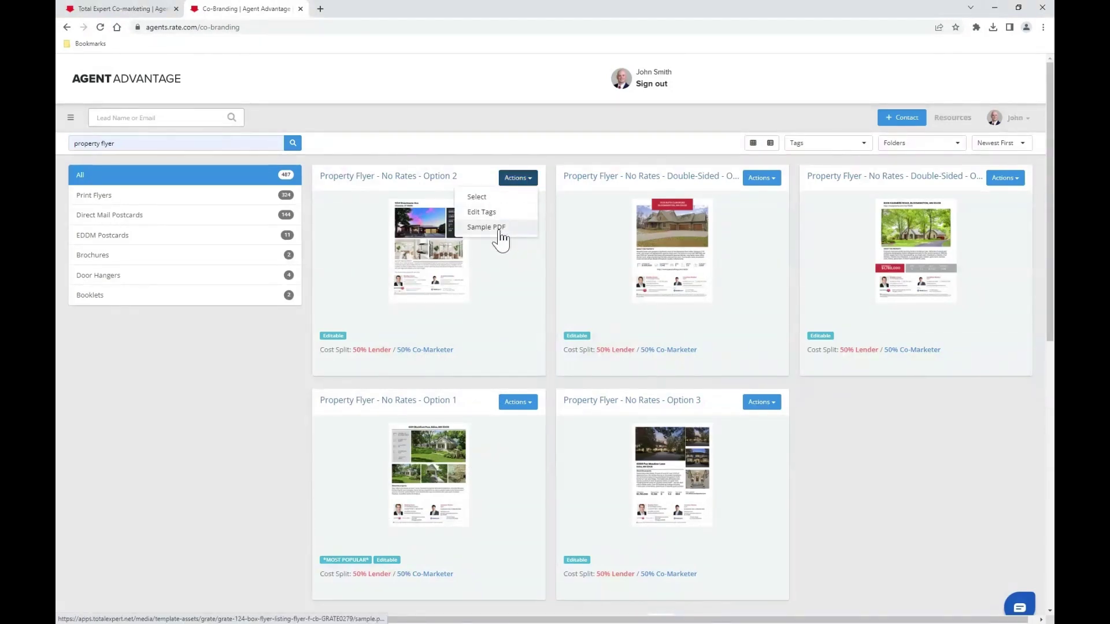
pyautogui.click(474, 366)
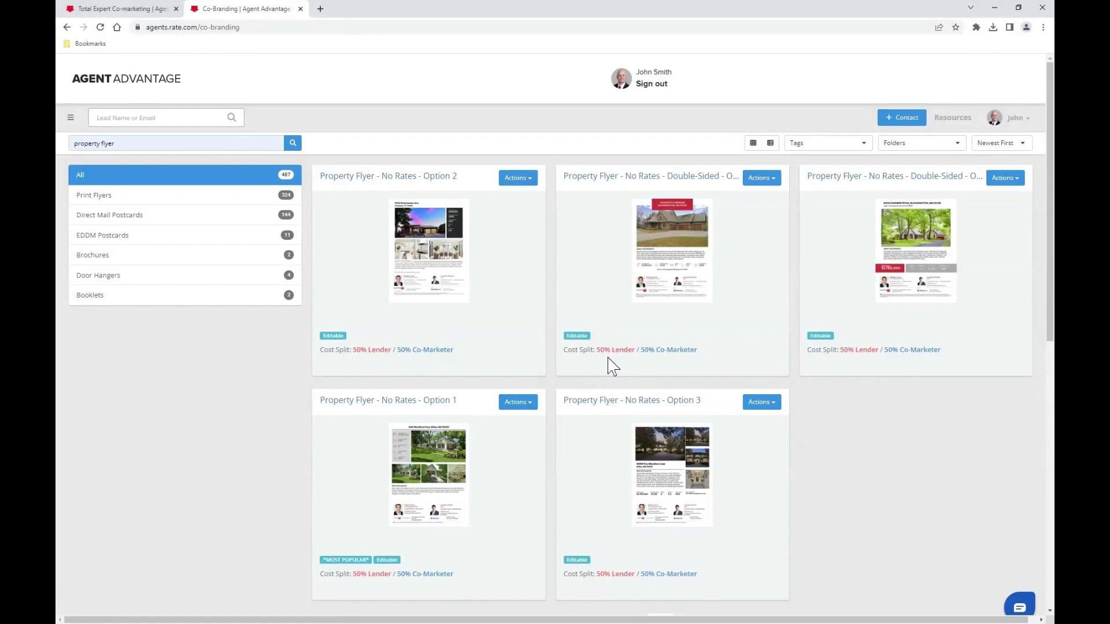
pyautogui.click(520, 179)
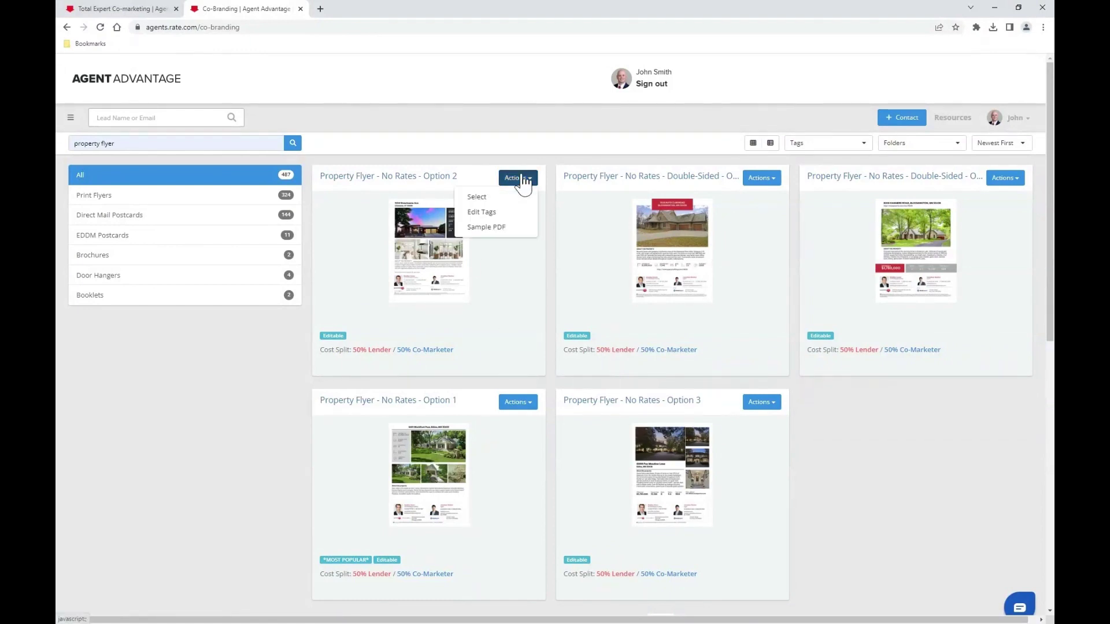
pyautogui.click(477, 198)
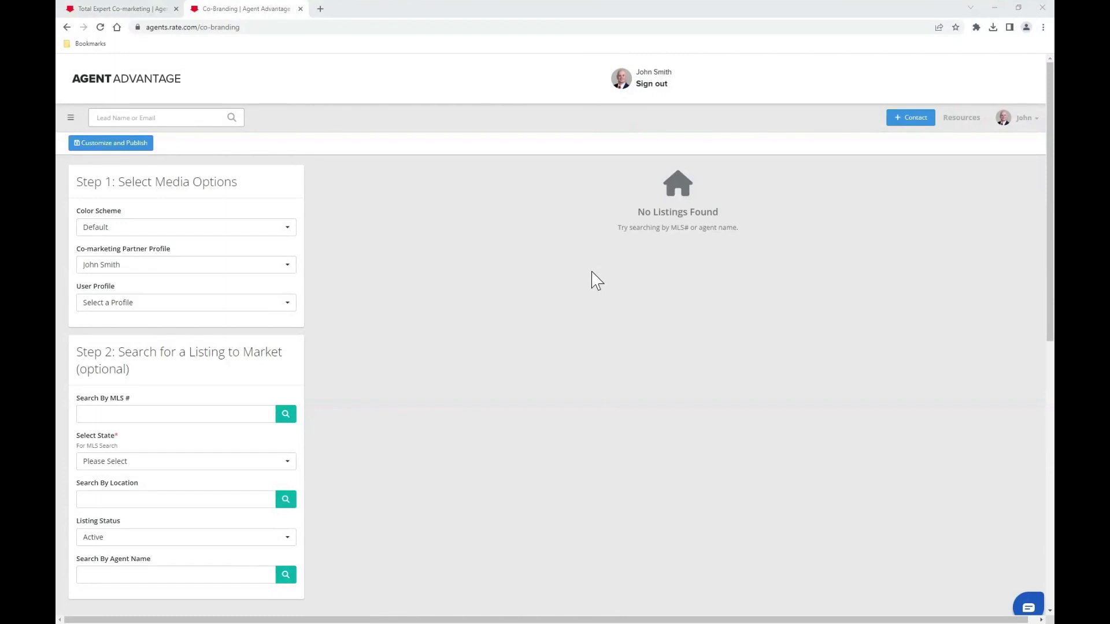
# - Keep the Default colour scheme and set the User Profile to the lending partner's profile
pyautogui.click(143, 235)
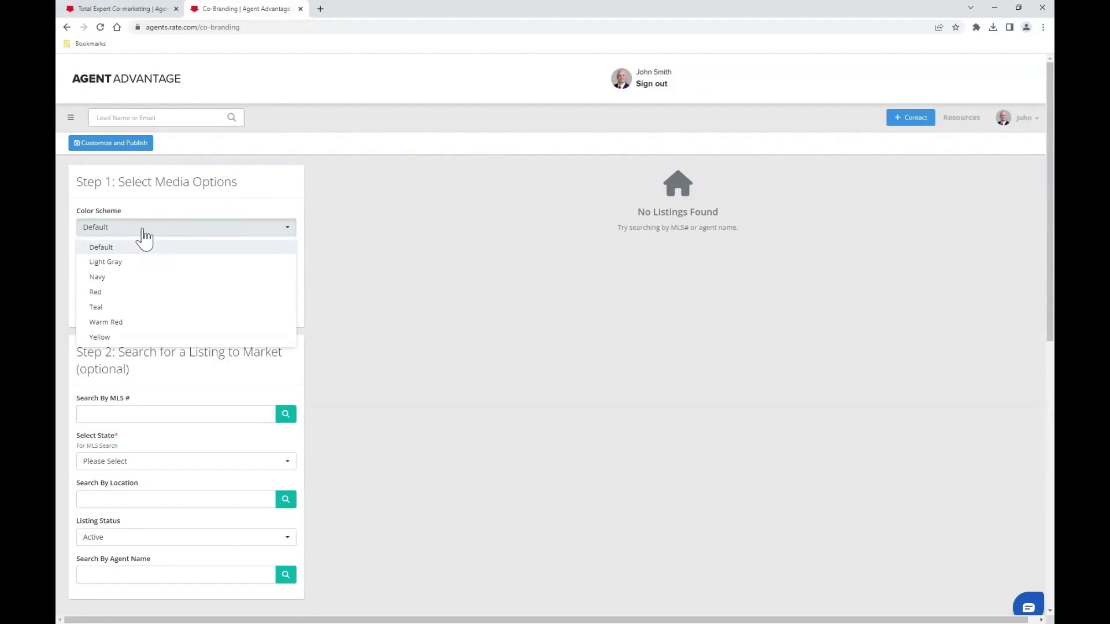
pyautogui.click(157, 217)
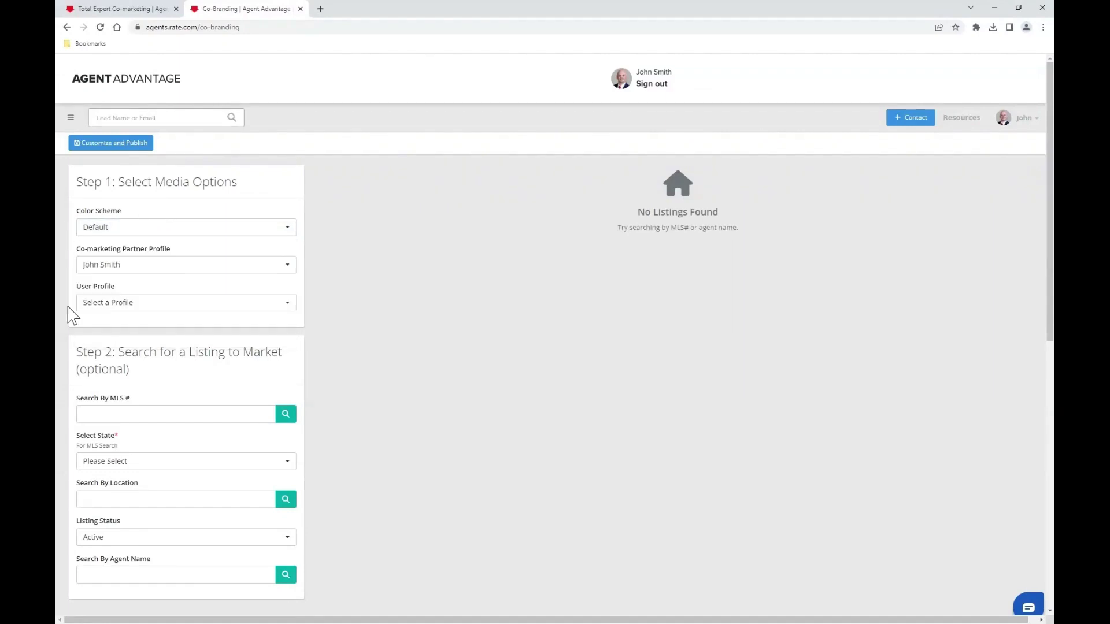
pyautogui.click(152, 305)
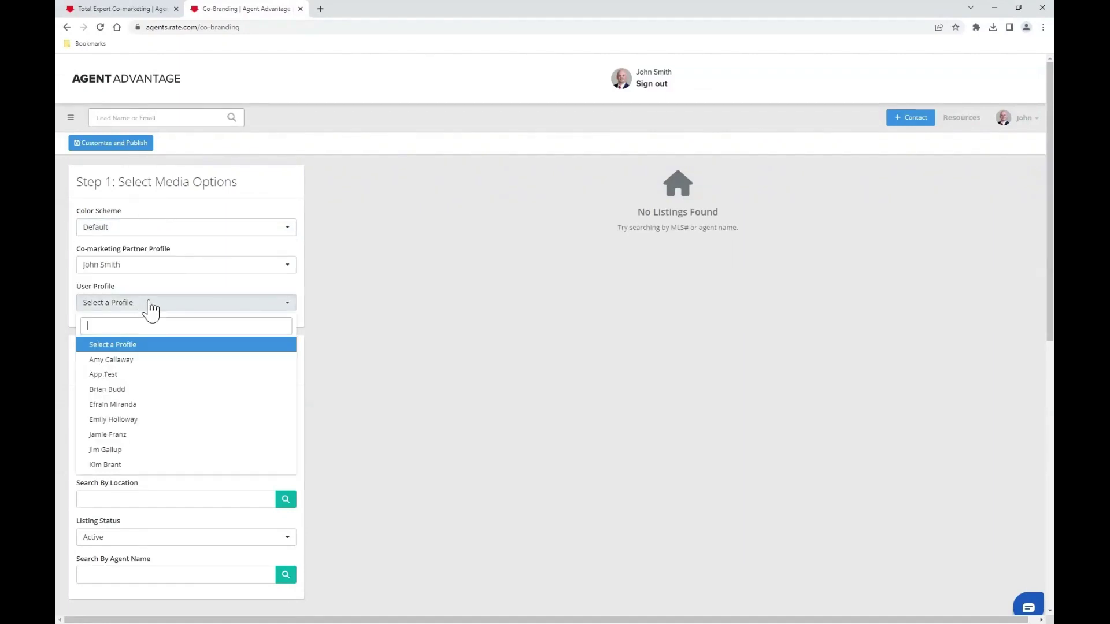
pyautogui.click(159, 405)
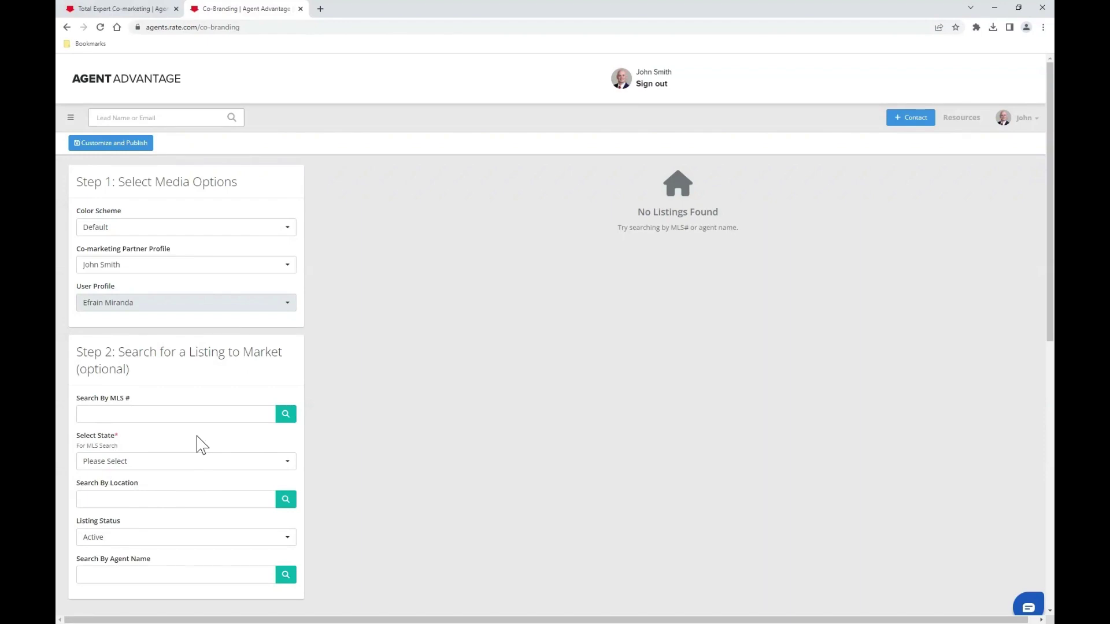
# - Find the Active listing by MLS 6323504 and select it for the flyer
pyautogui.click(97, 414)
pyautogui.write('6323504')
pyautogui.click(287, 416)
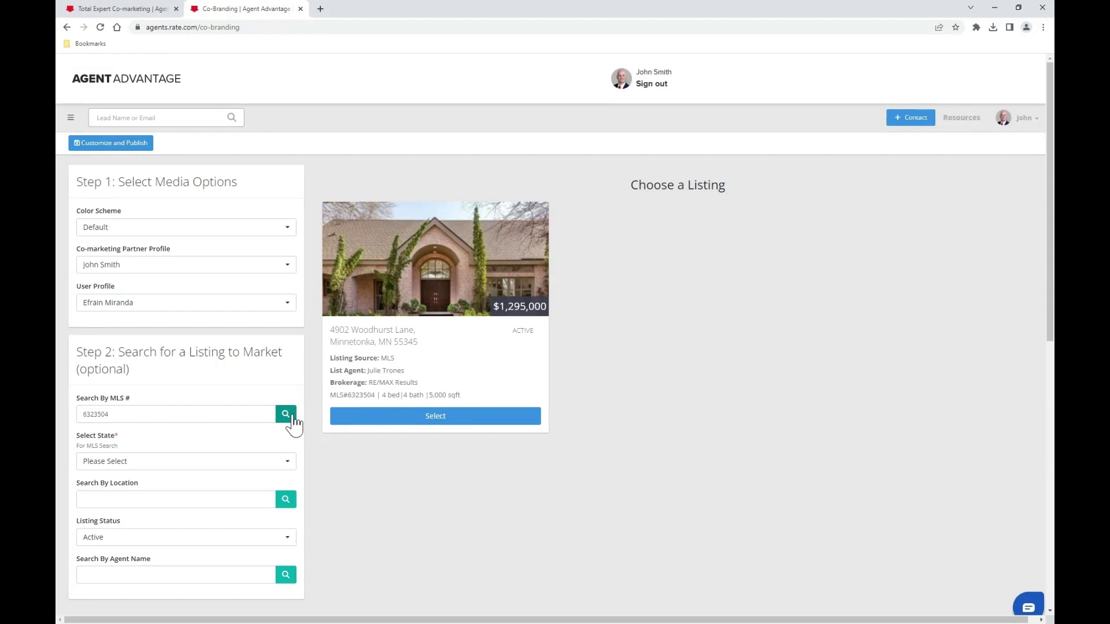
pyautogui.click(261, 541)
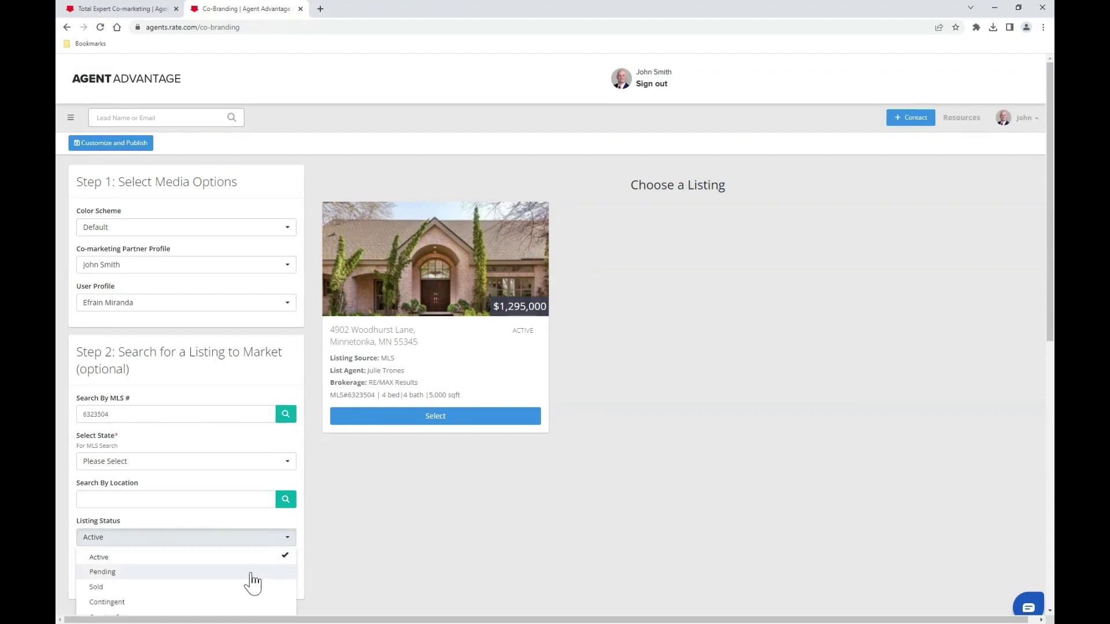
pyautogui.click(207, 522)
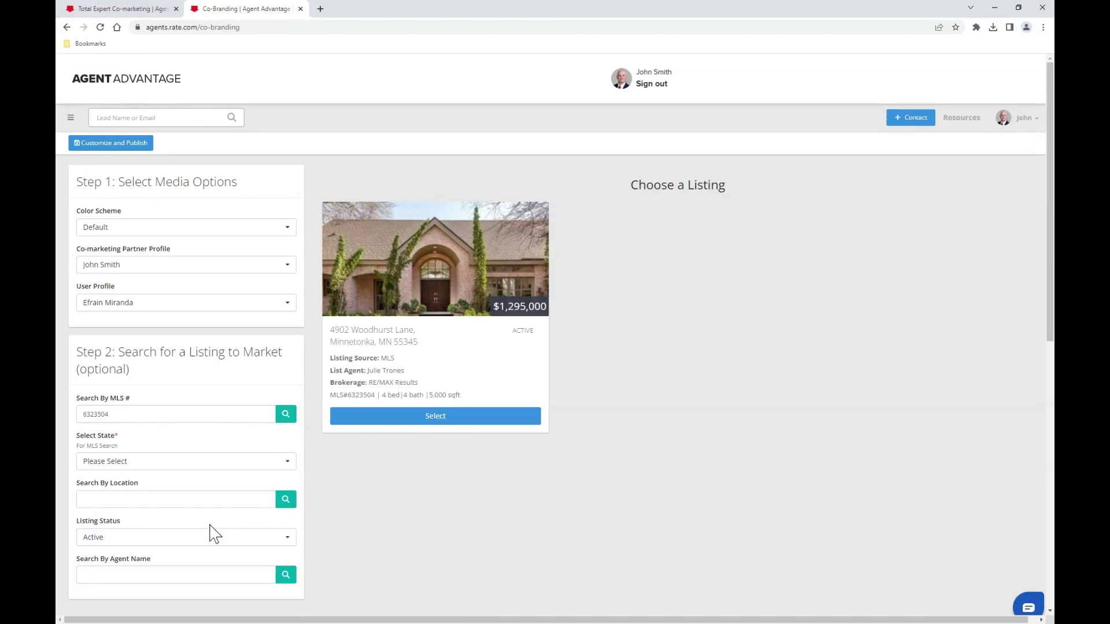
pyautogui.click(446, 426)
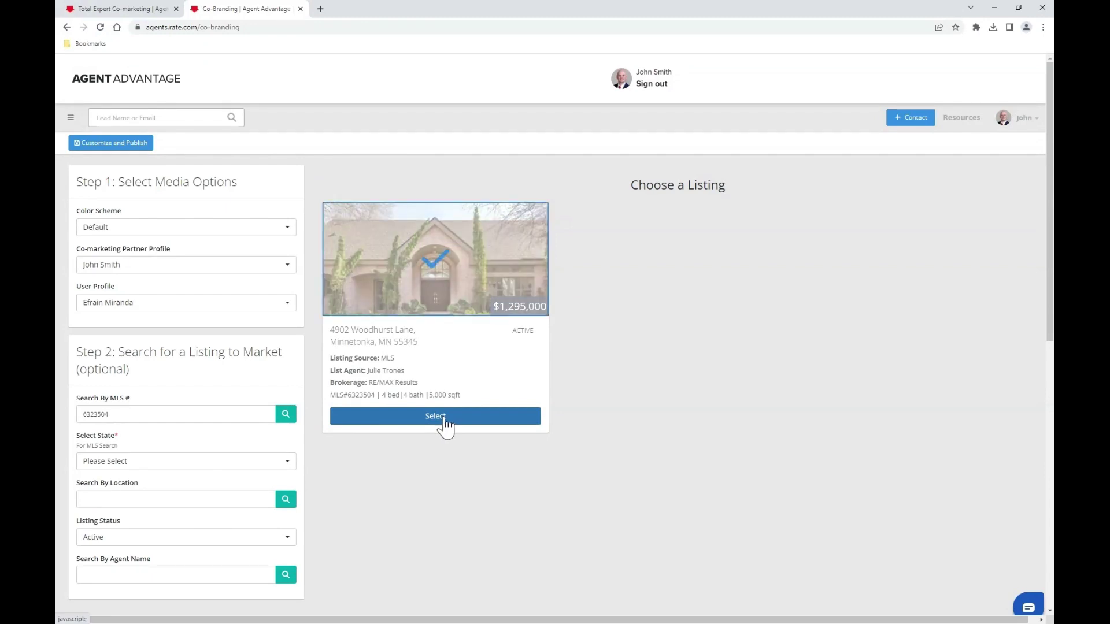
pyautogui.click(126, 150)
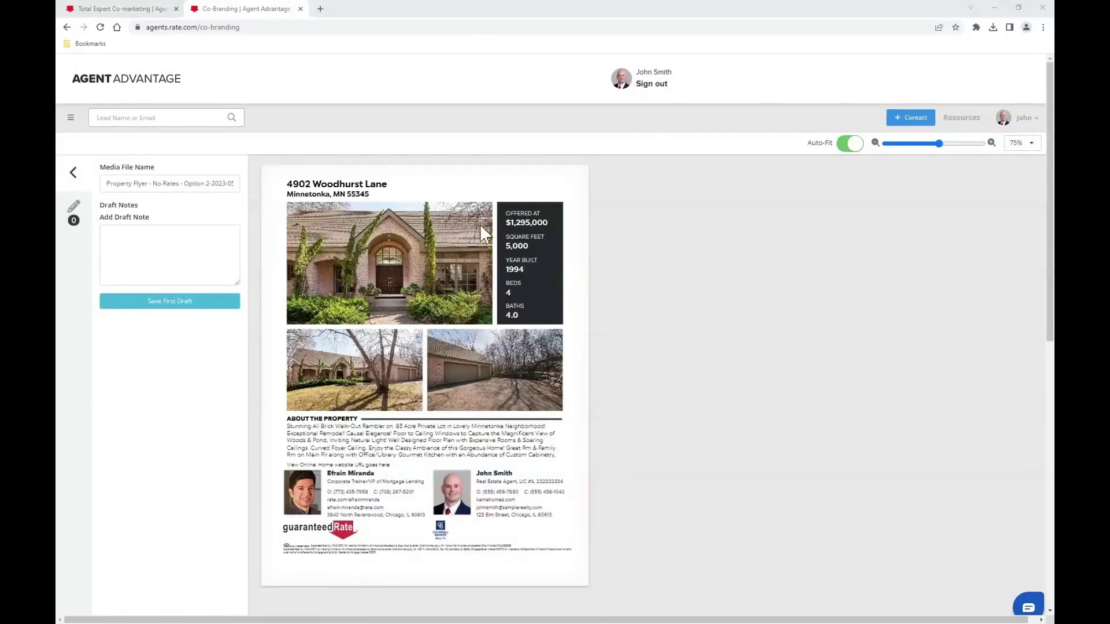
# - Prefix the media file name with the property's street address and enlarge the preview
pyautogui.click(106, 185)
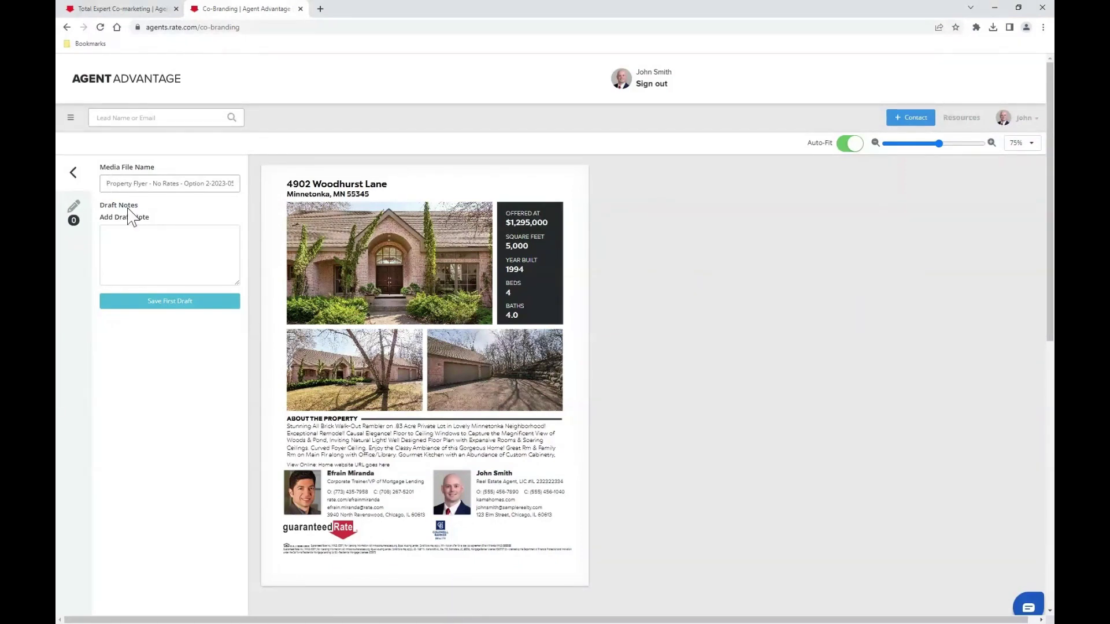
pyautogui.click(950, 144)
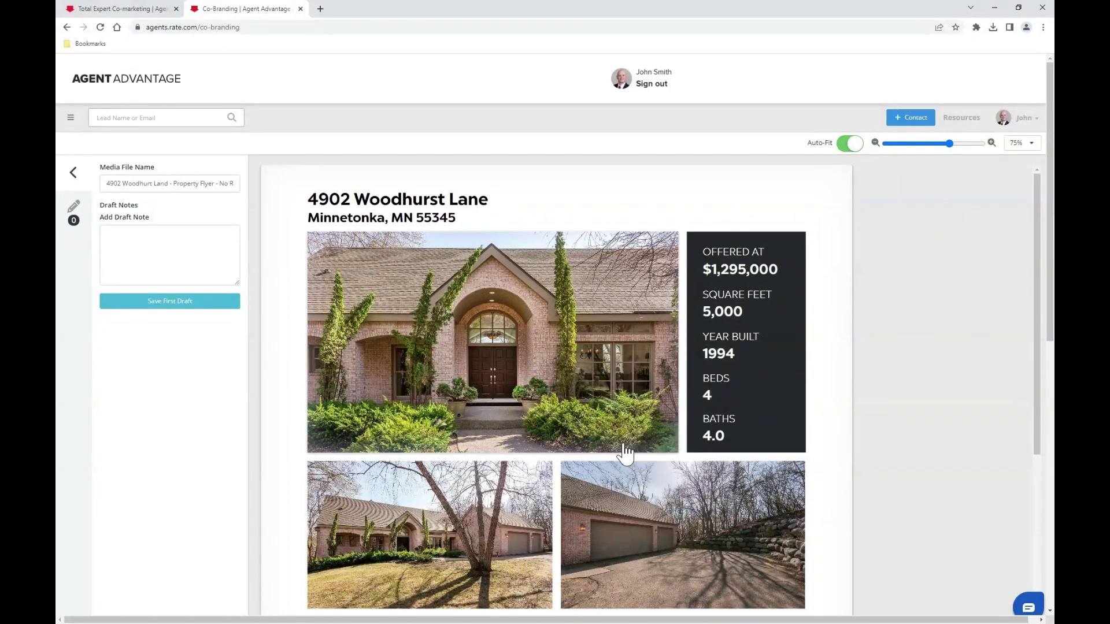
# - Replace the two lower photos with the dining-room shot and the pool-side house view
pyautogui.scroll(-2, 627, 451)
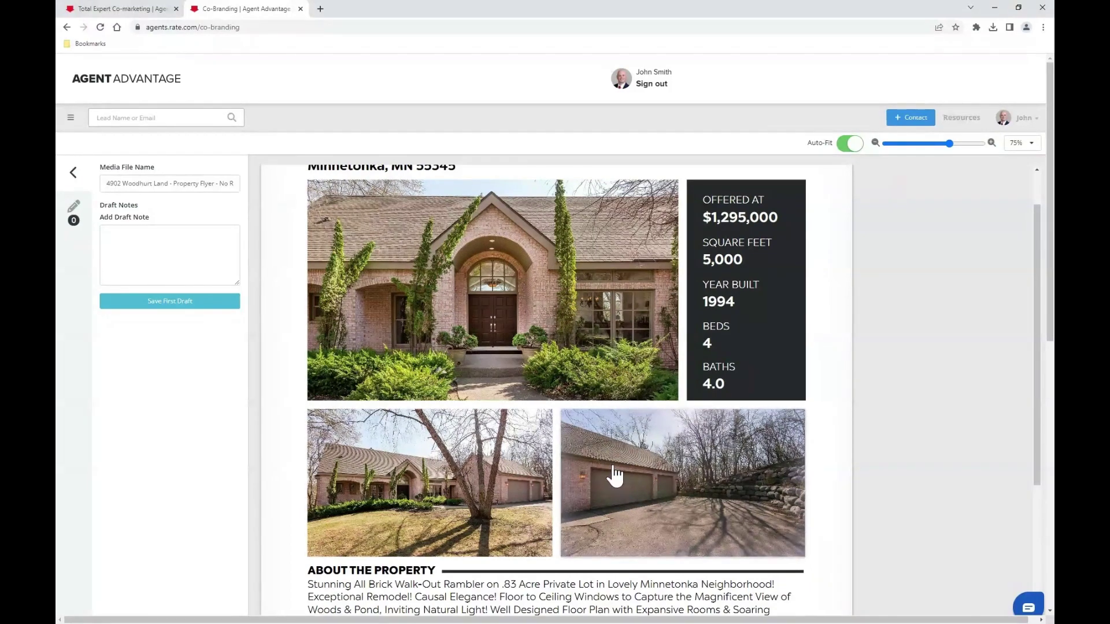
pyautogui.click(417, 478)
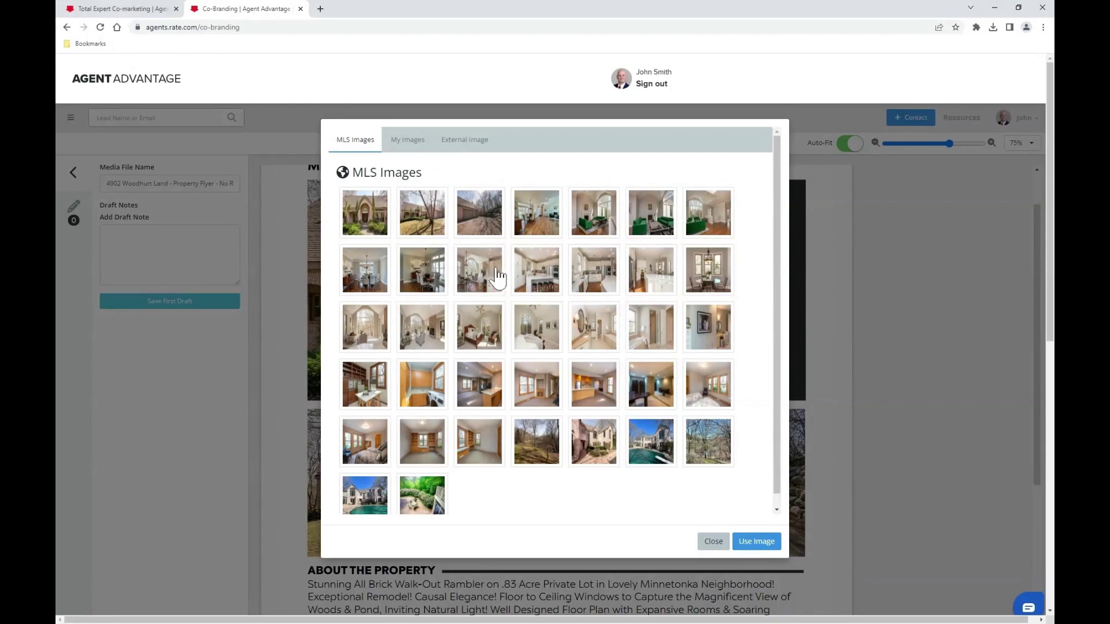
pyautogui.click(710, 280)
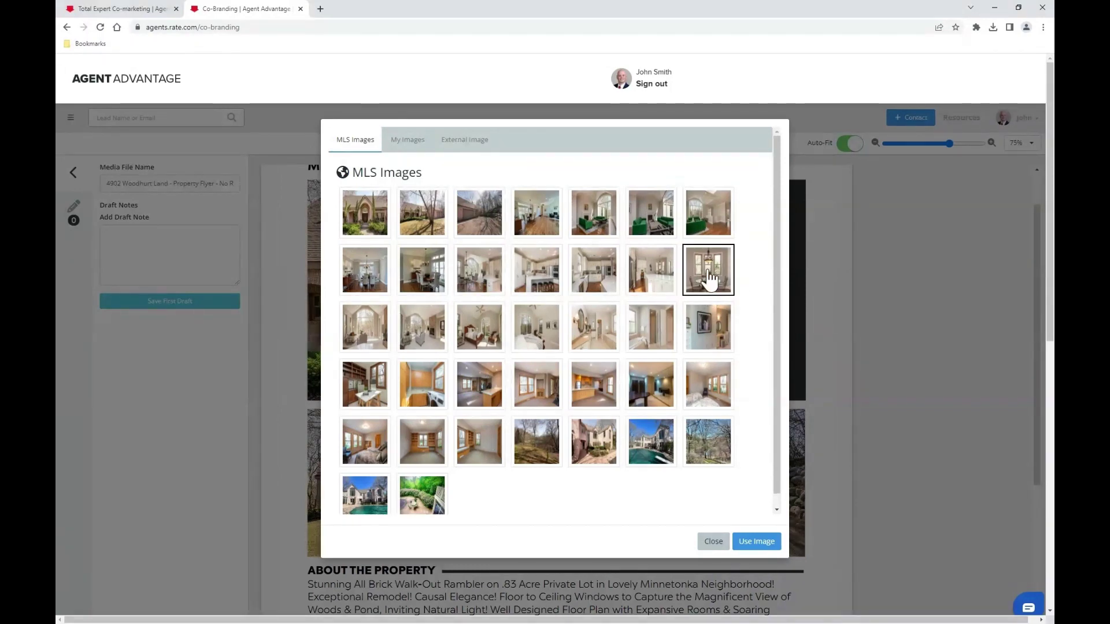
pyautogui.click(756, 543)
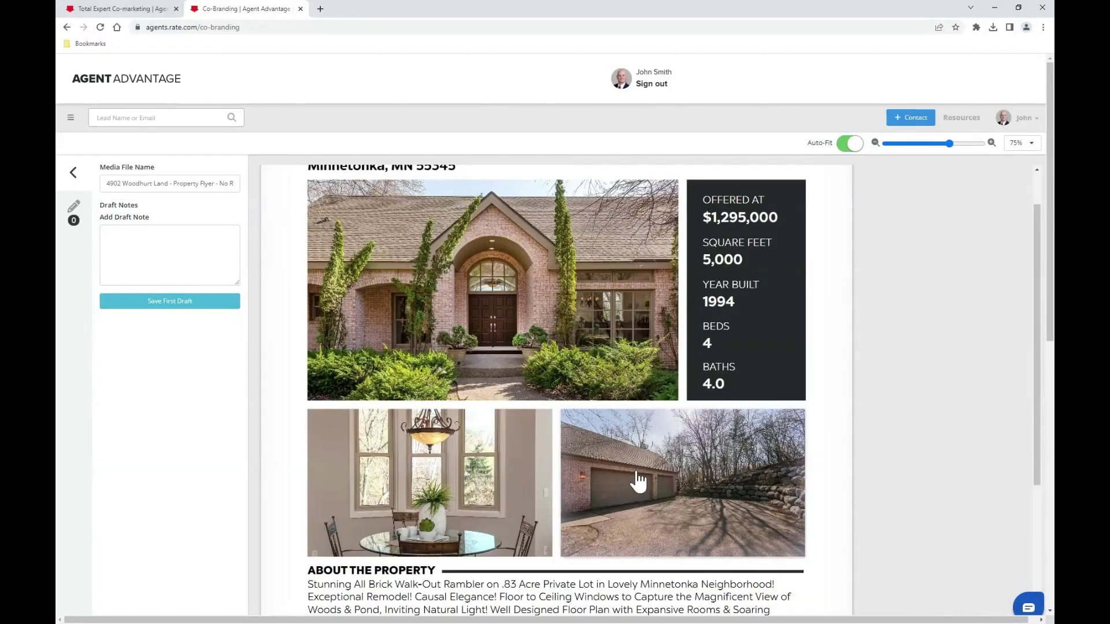
pyautogui.click(692, 478)
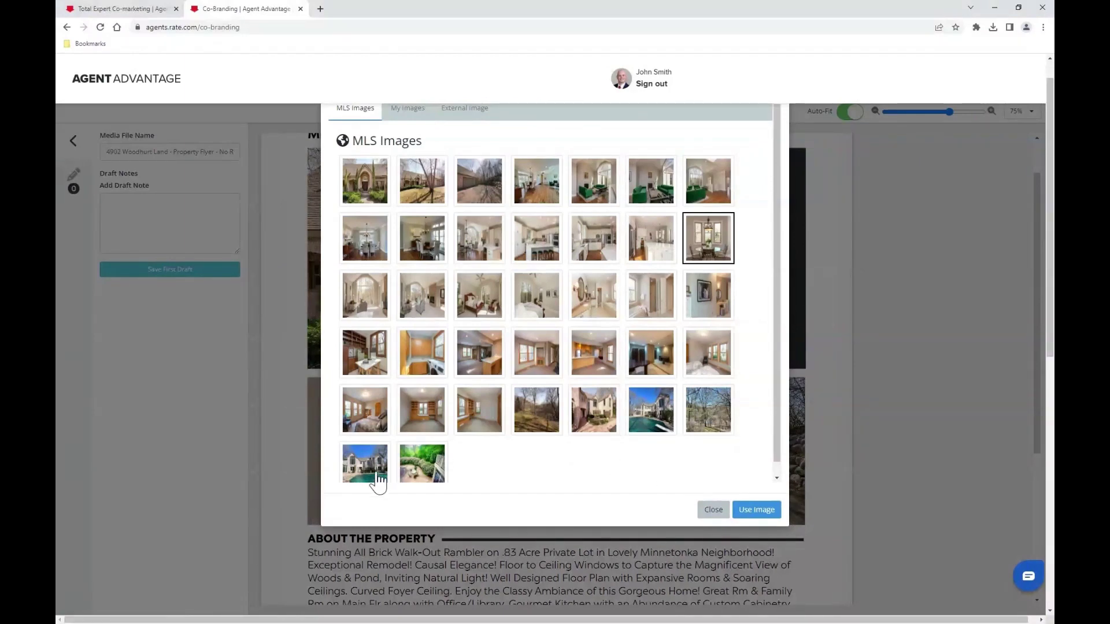
pyautogui.click(359, 467)
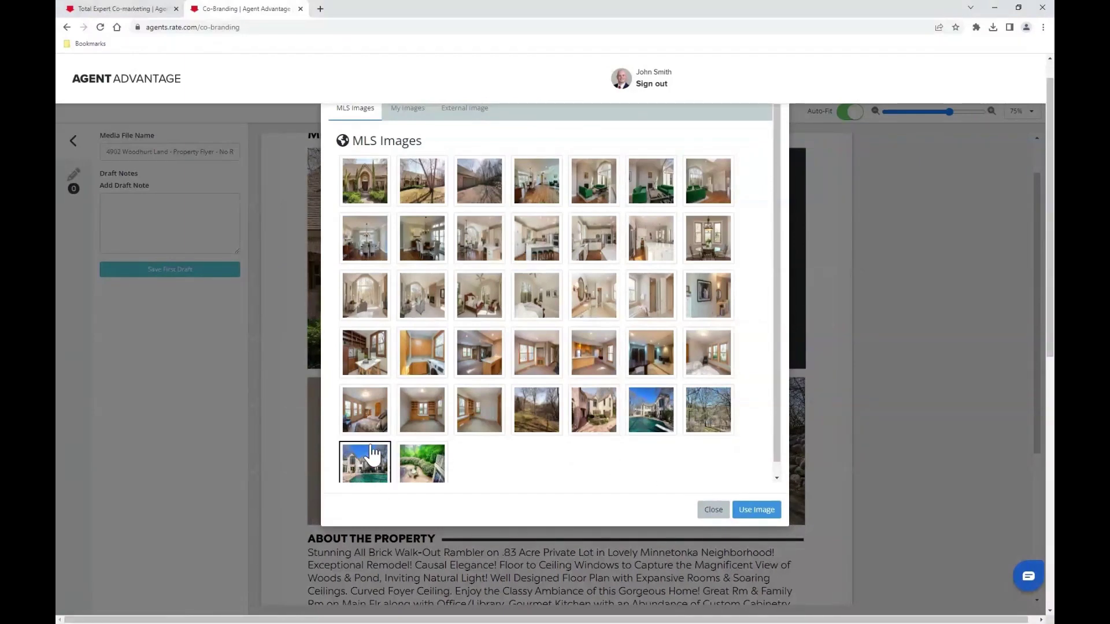
pyautogui.scroll(-1, 378, 471)
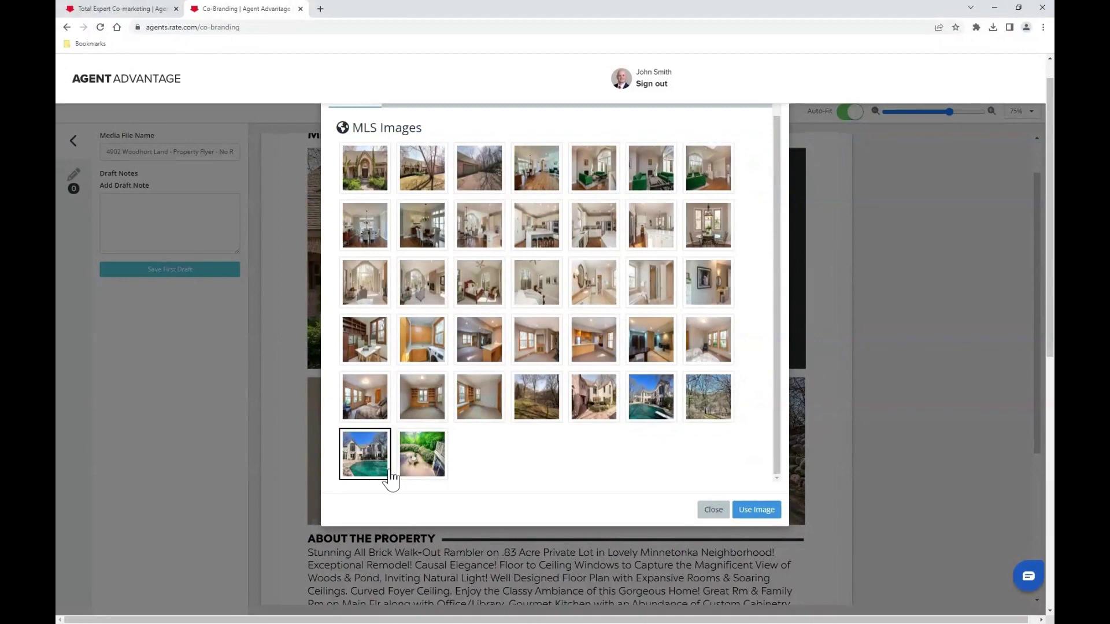
pyautogui.click(764, 512)
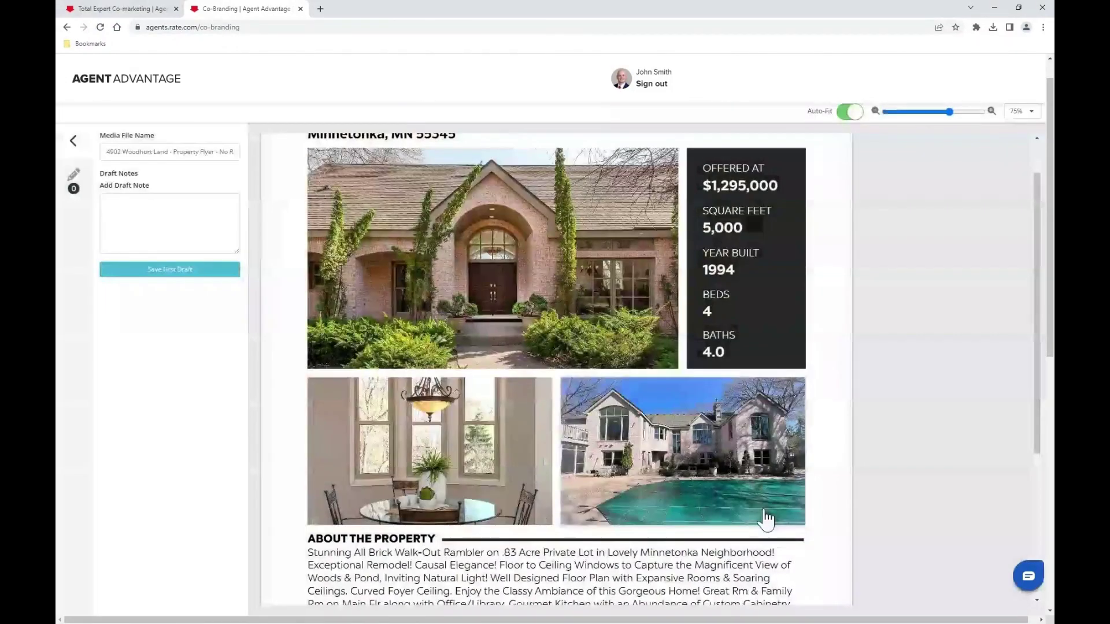
pyautogui.scroll(-3, 575, 352)
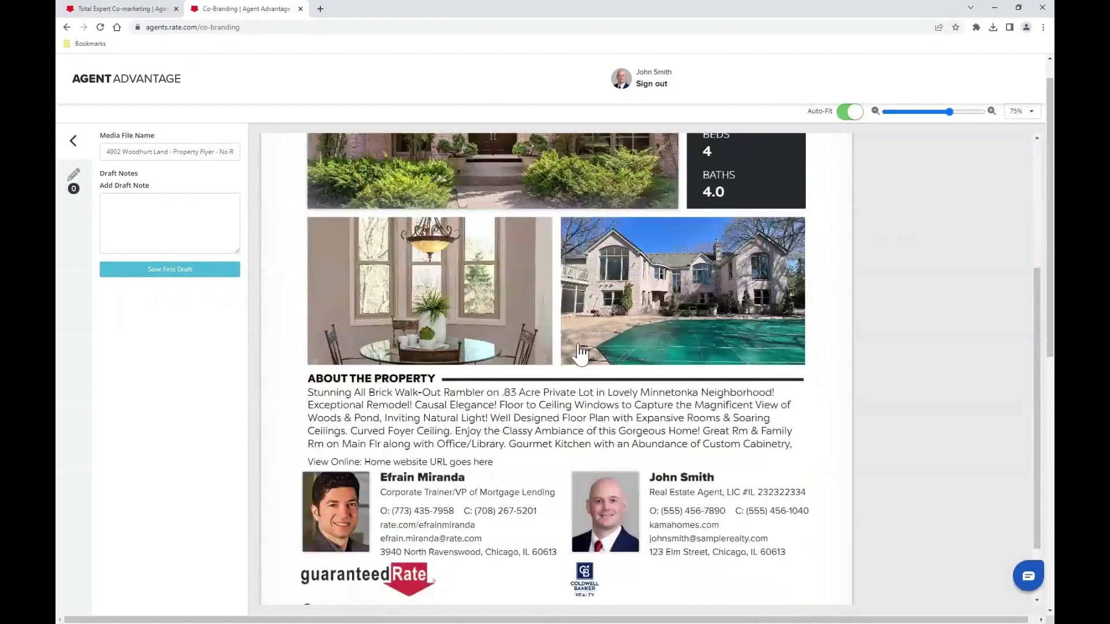
# - Delete the gourmet kitchen sentence so the description ends at 'Office/Library', then zoom out
pyautogui.scroll(-2, 580, 353)
pyautogui.click(583, 352)
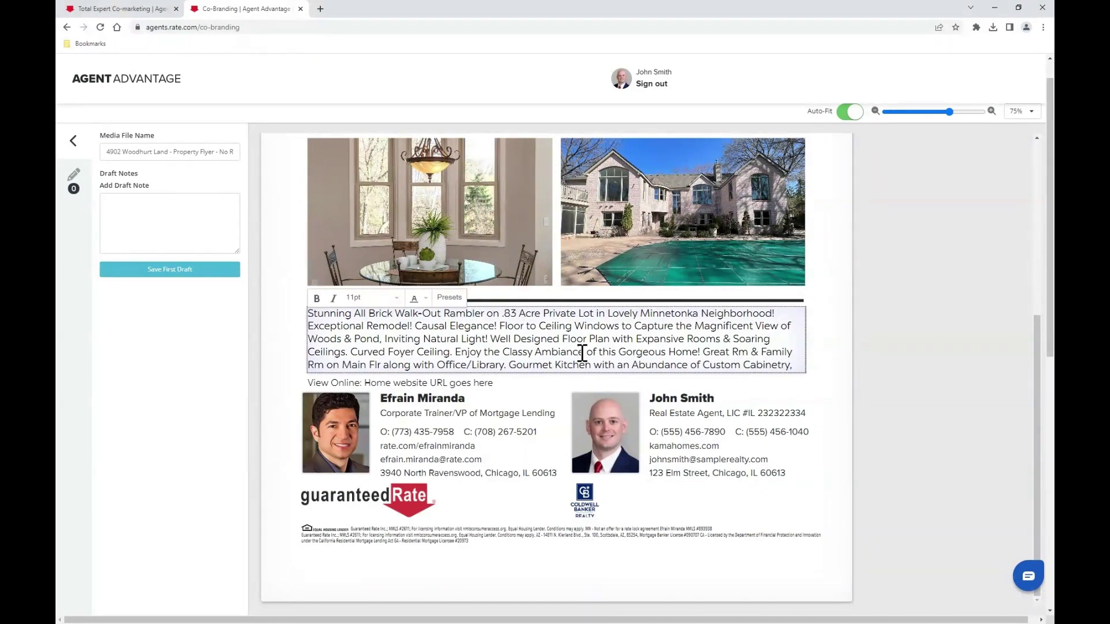
pyautogui.press('Delete')
pyautogui.press('Delete')
pyautogui.press('Delete')
pyautogui.press('Delete')
pyautogui.press('Delete')
pyautogui.press('Delete')
pyautogui.press('Delete')
pyautogui.press('Delete')
pyautogui.press('Delete')
pyautogui.press('Delete')
pyautogui.press('Delete')
pyautogui.press('Delete')
pyautogui.press('Delete')
pyautogui.press('Delete')
pyautogui.press('Delete')
pyautogui.press('Delete')
pyautogui.press('Delete')
pyautogui.press('Delete')
pyautogui.press('Delete')
pyautogui.press('Delete')
pyautogui.press('Delete')
pyautogui.press('Delete')
pyautogui.press('Delete')
pyautogui.press('Delete')
pyautogui.press('Delete')
pyautogui.press('Delete')
pyautogui.press('Delete')
pyautogui.press('Delete')
pyautogui.press('Delete')
pyautogui.press('Delete')
pyautogui.press('Delete')
pyautogui.press('Delete')
pyautogui.press('Delete')
pyautogui.press('Delete')
pyautogui.press('Delete')
pyautogui.press('Delete')
pyautogui.press('Delete')
pyautogui.press('Delete')
pyautogui.press('Delete')
pyautogui.press('Delete')
pyautogui.press('Delete')
pyautogui.press('Delete')
pyautogui.press('Delete')
pyautogui.press('Delete')
pyautogui.press('Delete')
pyautogui.press('Delete')
pyautogui.press('Delete')
pyautogui.press('Delete')
pyautogui.press('Delete')
pyautogui.press('Delete')
pyautogui.press('Delete')
pyautogui.press('Delete')
pyautogui.press('Delete')
pyautogui.press('Delete')
pyautogui.press('Delete')
pyautogui.press('Delete')
pyautogui.press('Delete')
pyautogui.press('Delete')
pyautogui.press('Delete')
pyautogui.press('Delete')
pyautogui.press('Delete')
pyautogui.press('Delete')
pyautogui.press('Delete')
pyautogui.press('Delete')
pyautogui.press('Delete')
pyautogui.press('Delete')
pyautogui.press('Delete')
pyautogui.press('Delete')
pyautogui.press('Delete')
pyautogui.press('Delete')
pyautogui.press('Delete')
pyautogui.press('Delete')
pyautogui.press('Delete')
pyautogui.press('Delete')
pyautogui.press('Delete')
pyautogui.press('Delete')
pyautogui.press('Delete')
pyautogui.press('Delete')
pyautogui.press('Delete')
pyautogui.press('Delete')
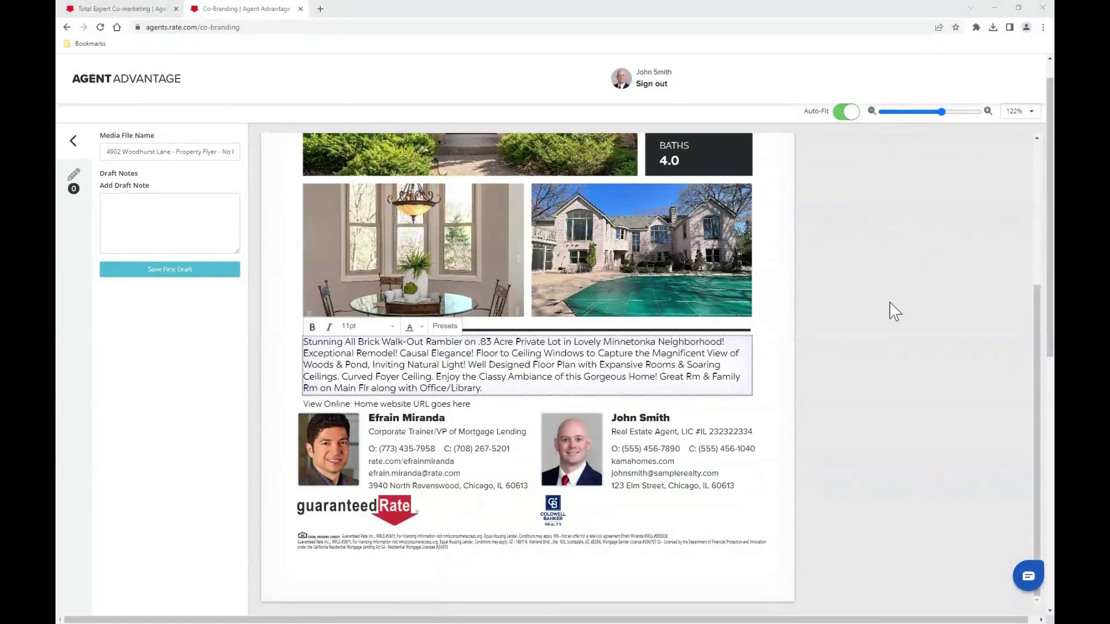
pyautogui.click(927, 112)
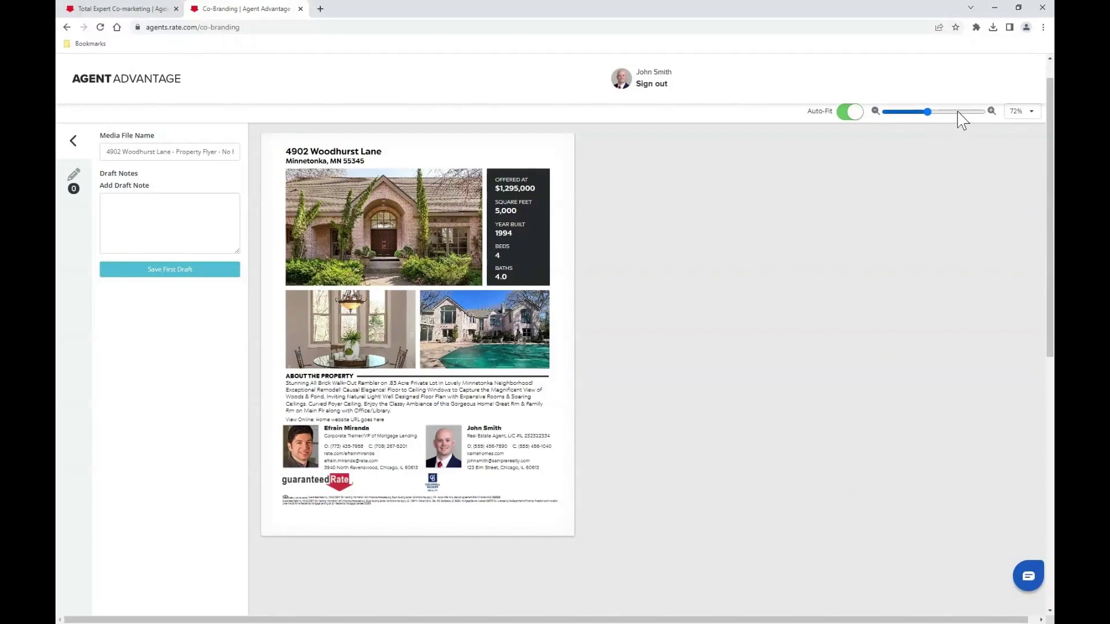
# - Enlarge the flyer preview slightly and save the flyer as its first draft
pyautogui.click(936, 112)
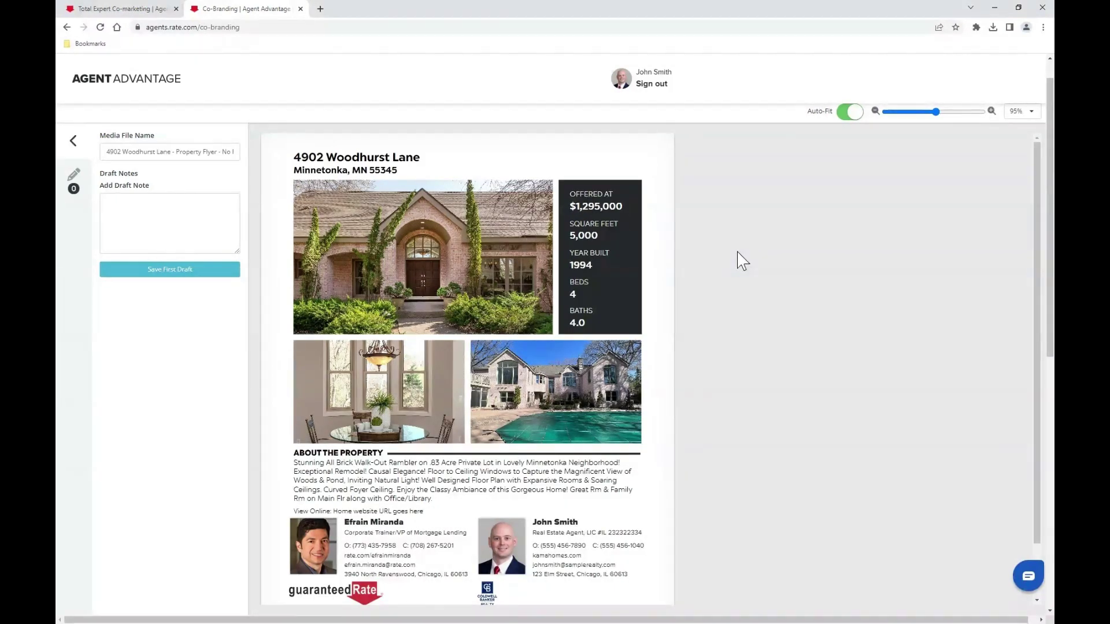
pyautogui.click(174, 272)
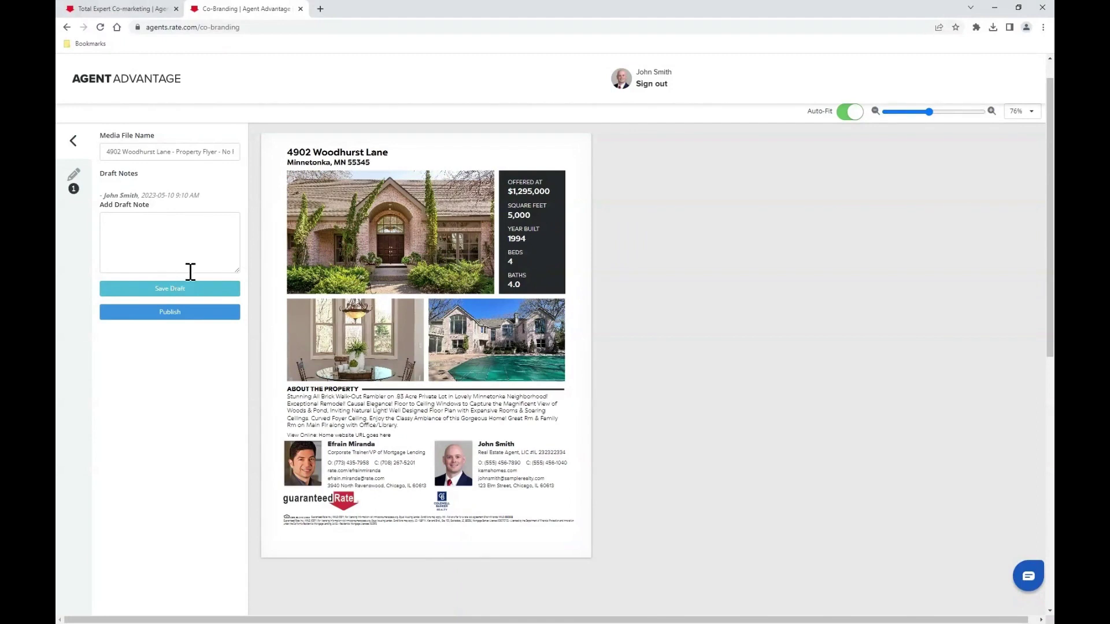
# - Publish the flyer and confirm, accepting that editing will be locked
pyautogui.click(171, 312)
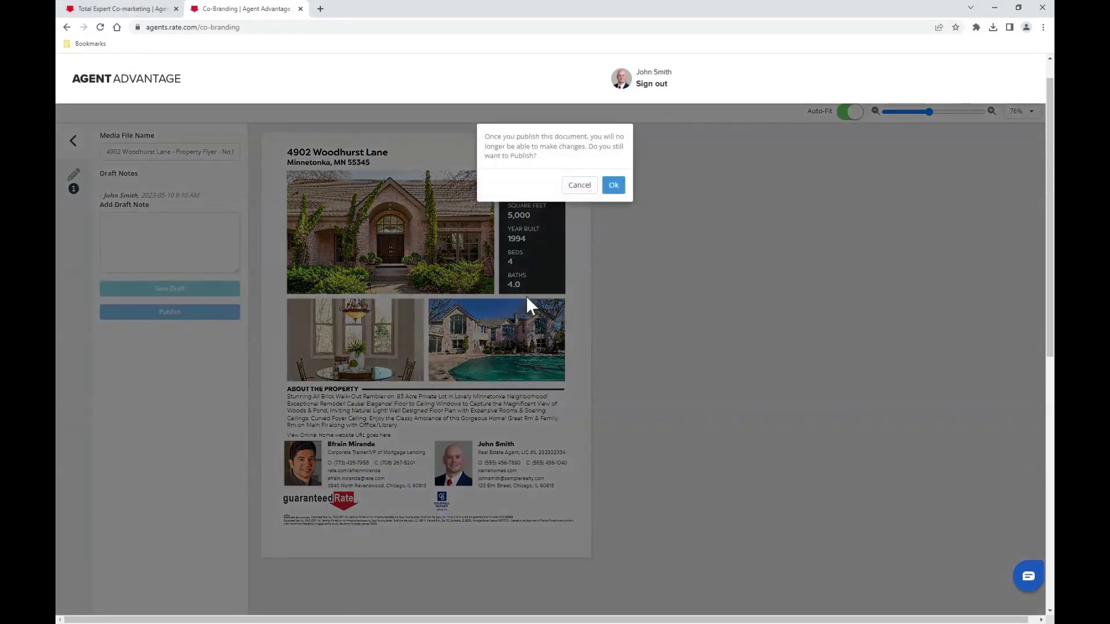
pyautogui.click(614, 185)
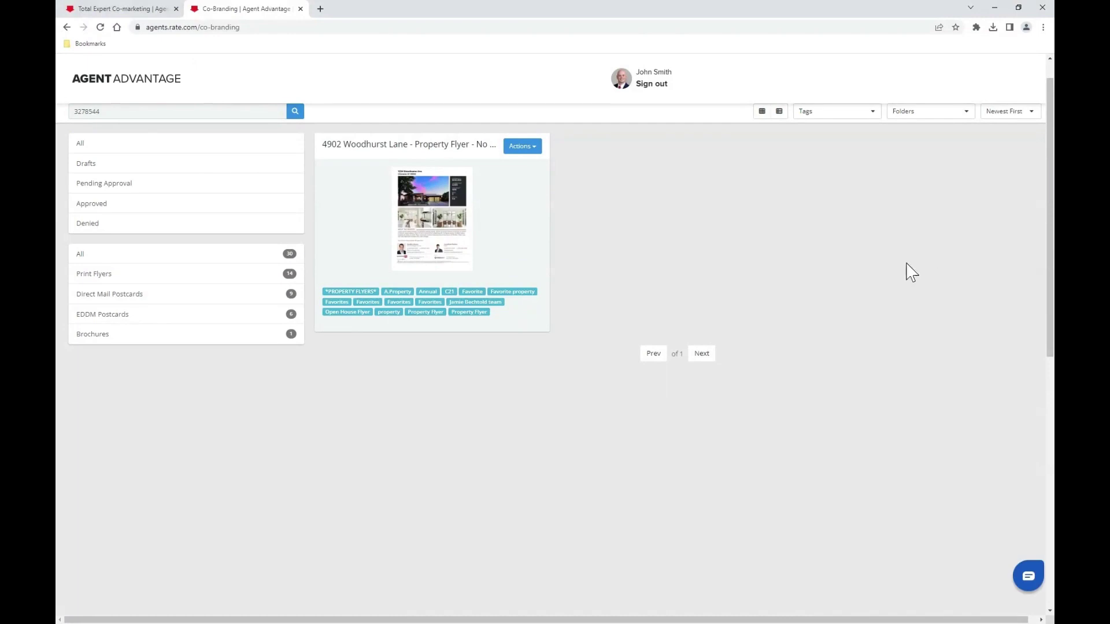
# - Choose Print & Ship from the published flyer's Actions dropdown
pyautogui.click(535, 150)
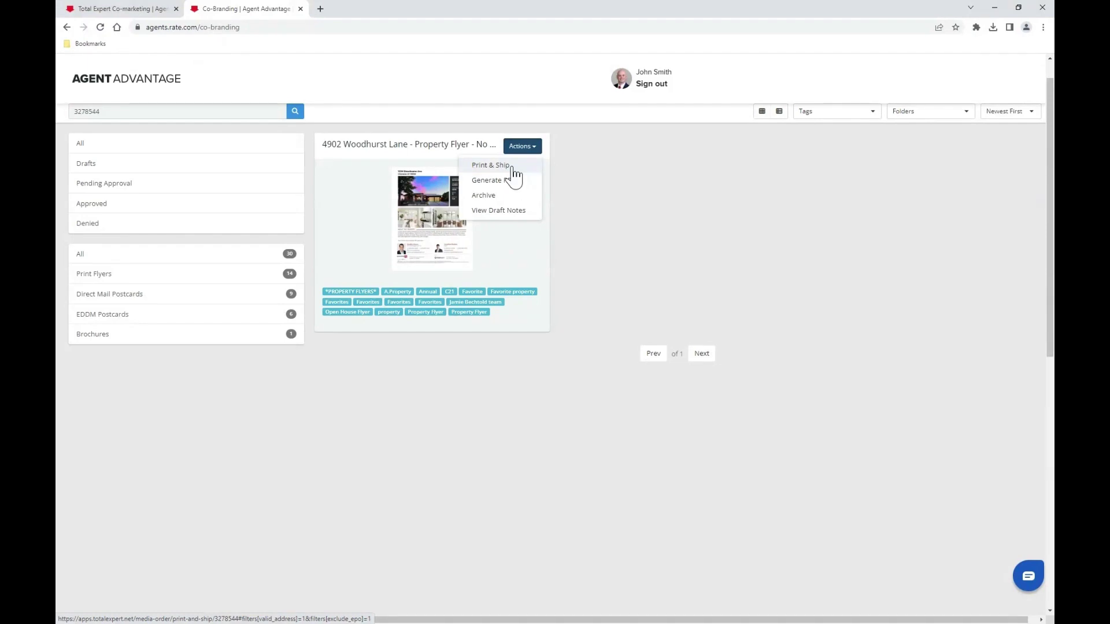
pyautogui.click(513, 169)
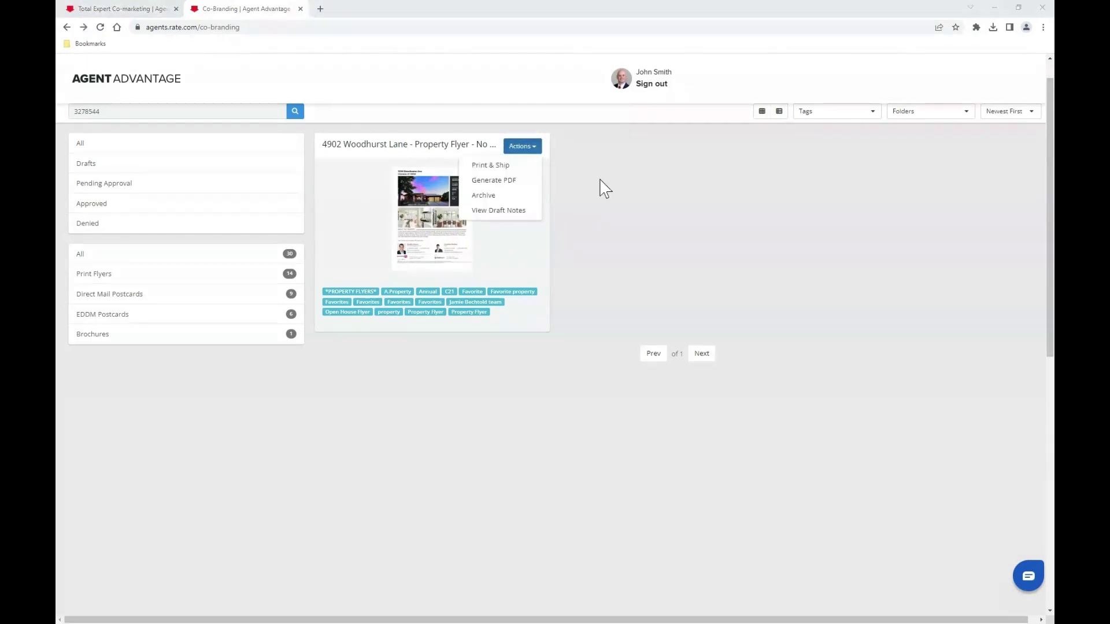
pyautogui.click(511, 170)
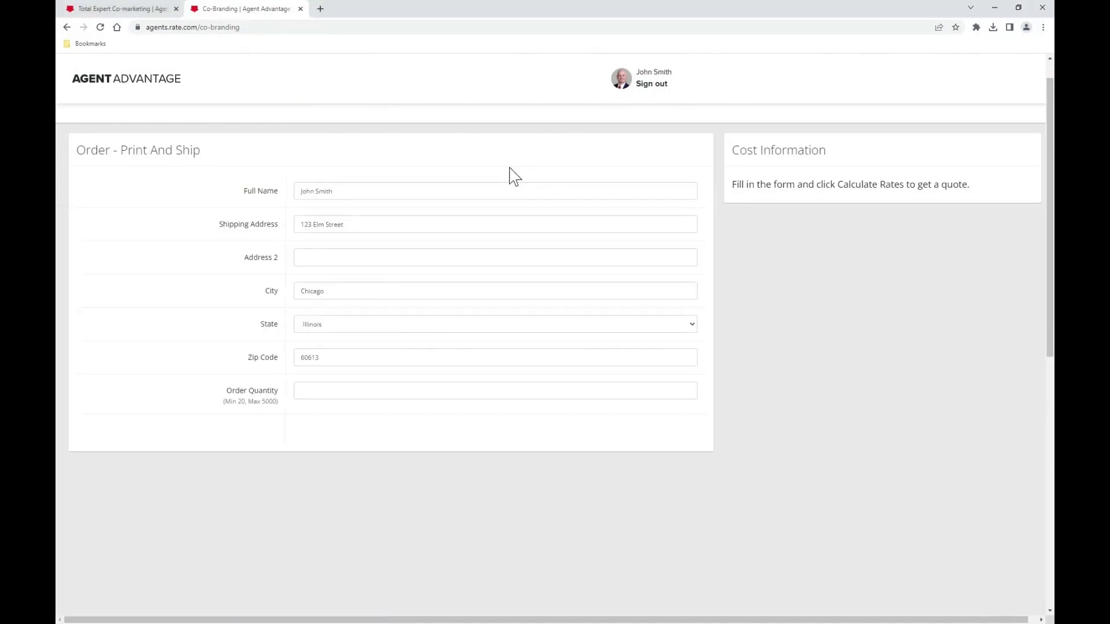
# - Order 20 copies with Ground shipping, calculate the $6.80 quote, and accept the payment agreement
pyautogui.click(334, 388)
pyautogui.write('20')
pyautogui.click(734, 393)
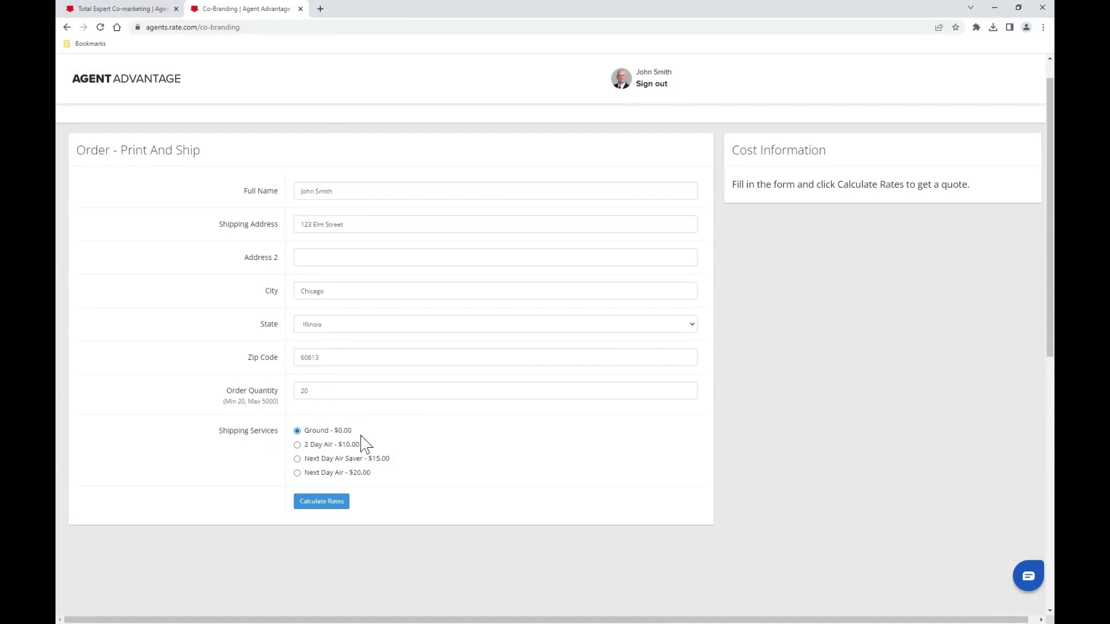
pyautogui.click(329, 504)
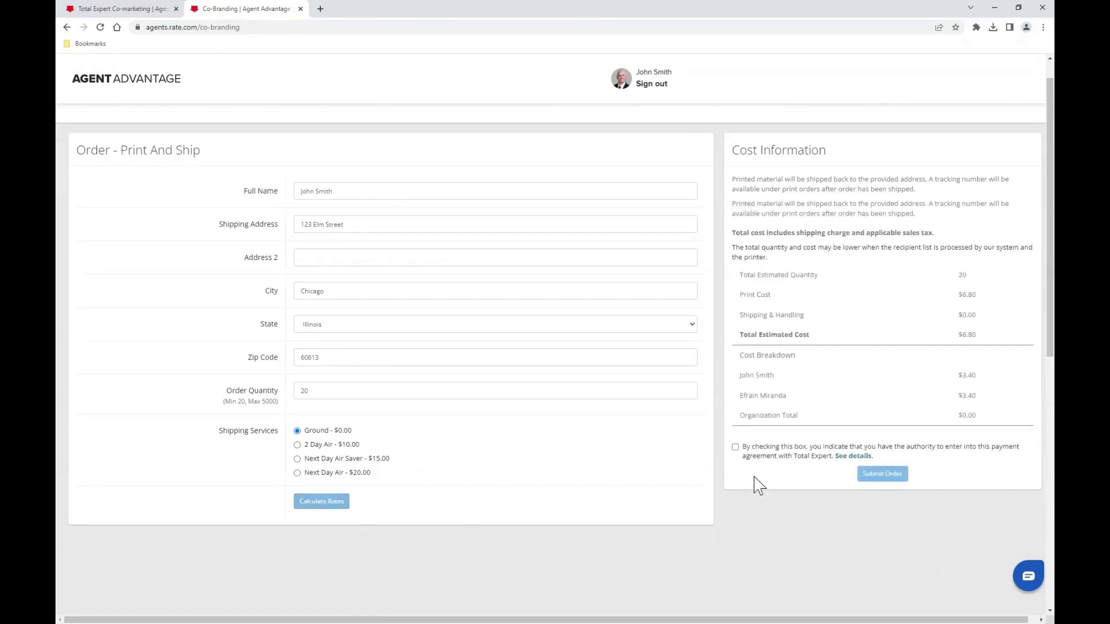
pyautogui.click(736, 447)
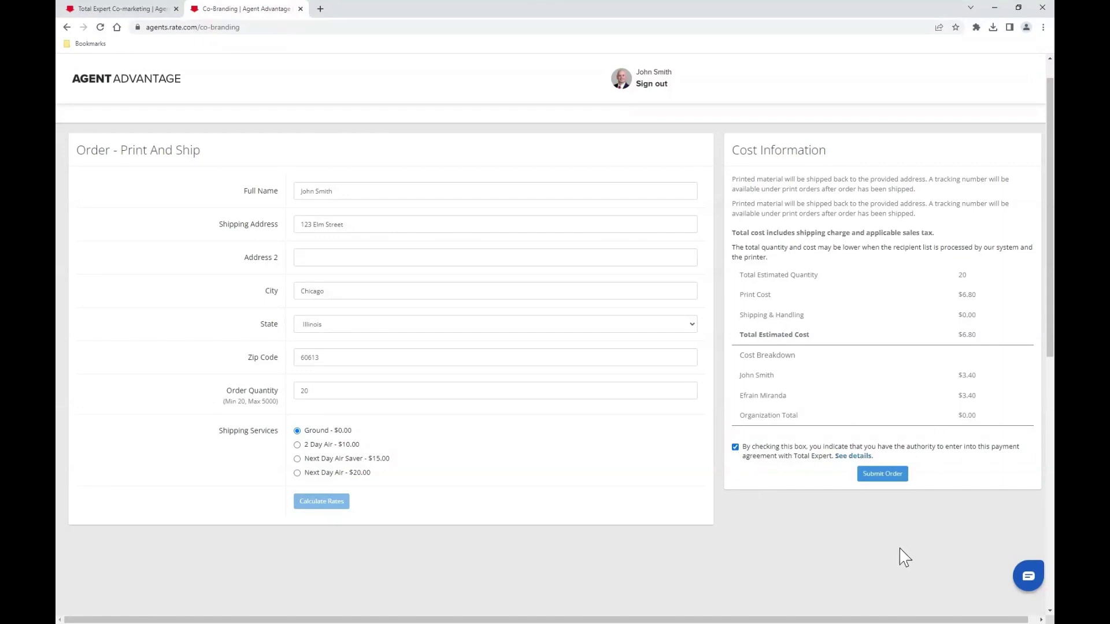